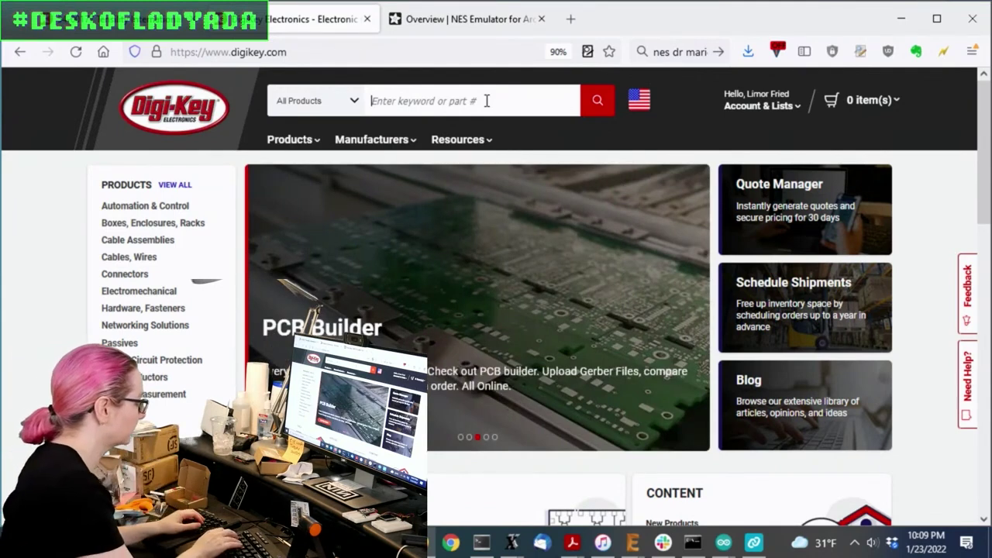
- Search DigiKey for 'phone jacks'
type("phone jacks")
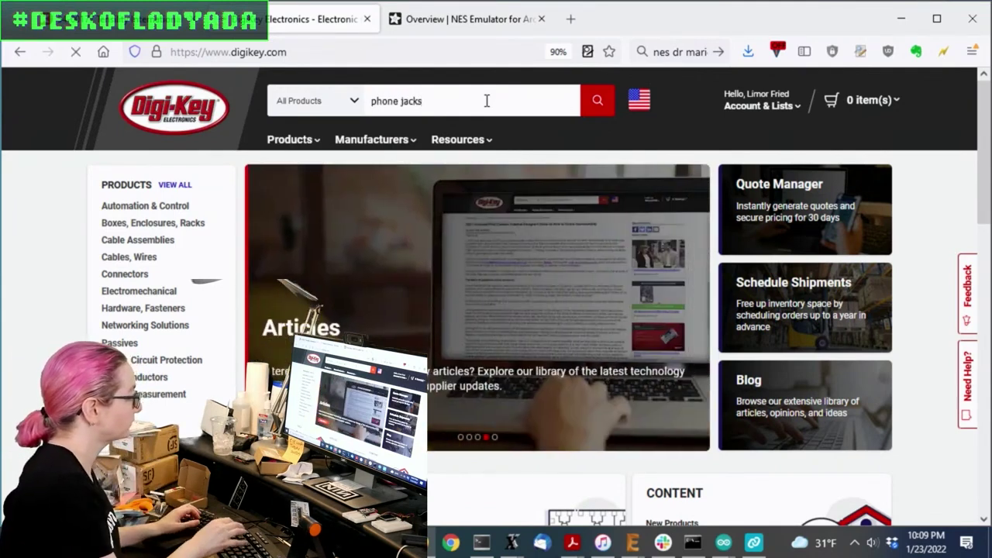
key("Return")
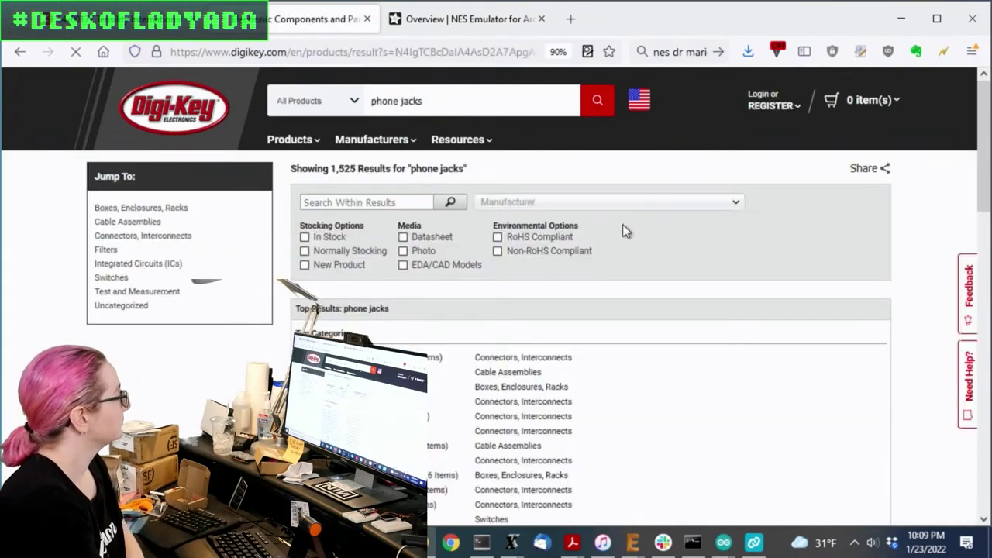
scroll(623, 223, "down", 2)
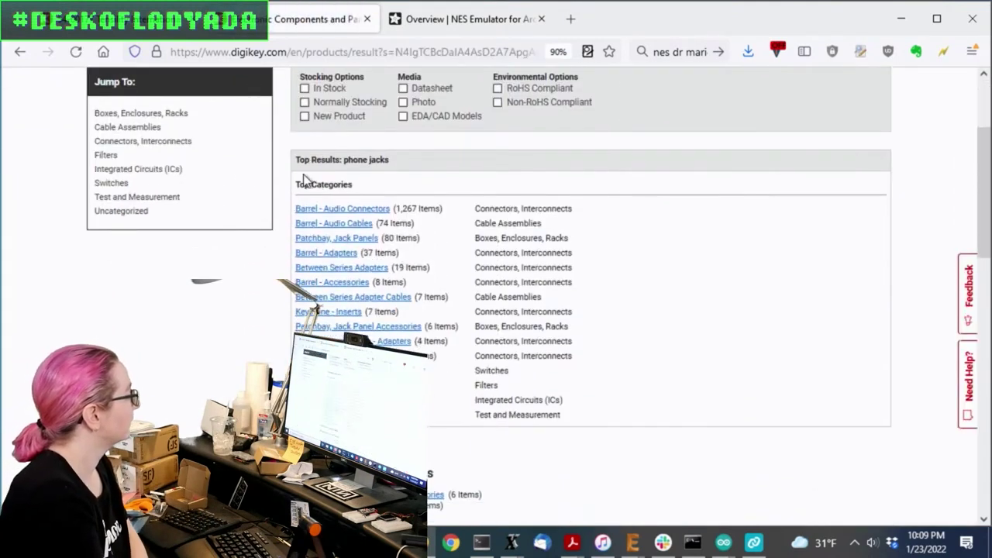
- Open the Barrel - Audio Connectors category and look over its 1,267 results and filters
left_click(375, 211)
scroll(822, 248, "down", 7)
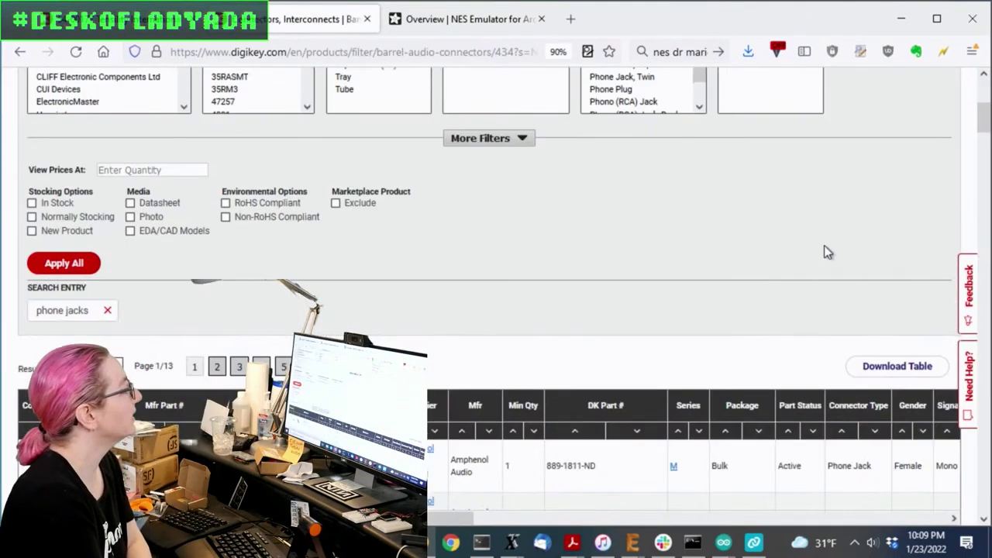
scroll(849, 238, "down", 1)
mouse_move(114, 225)
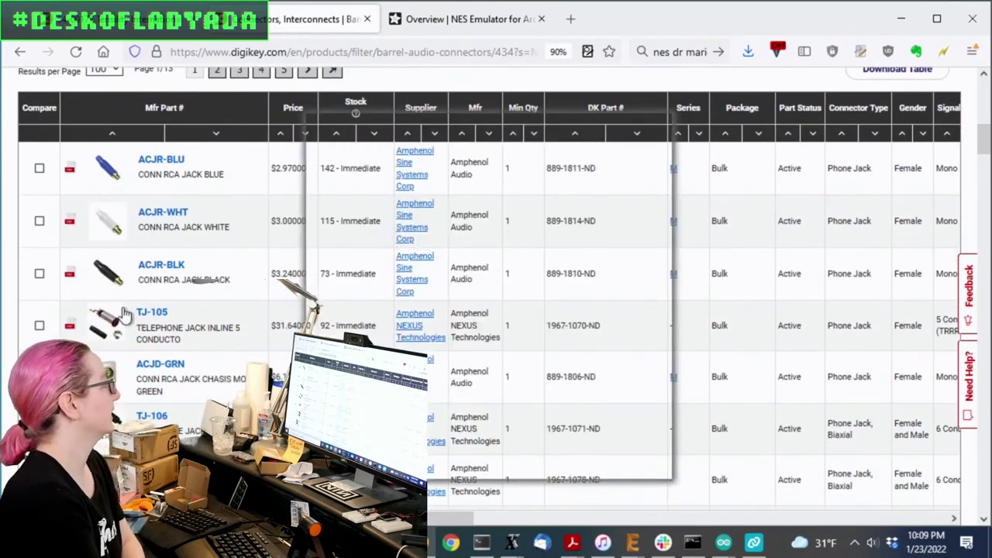
mouse_move(109, 377)
mouse_move(109, 317)
scroll(108, 316, "down", 1)
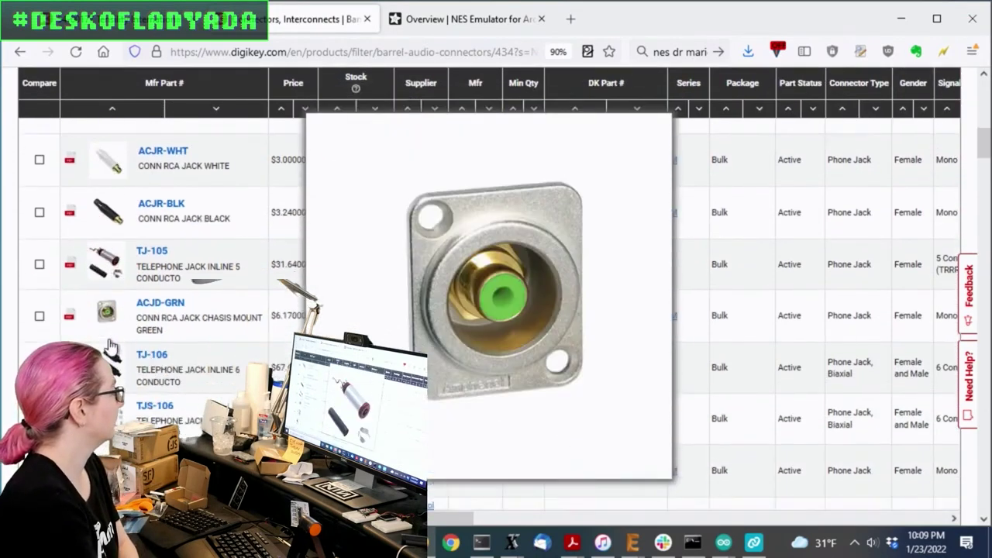
scroll(109, 316, "down", 2)
scroll(507, 200, "up", 10)
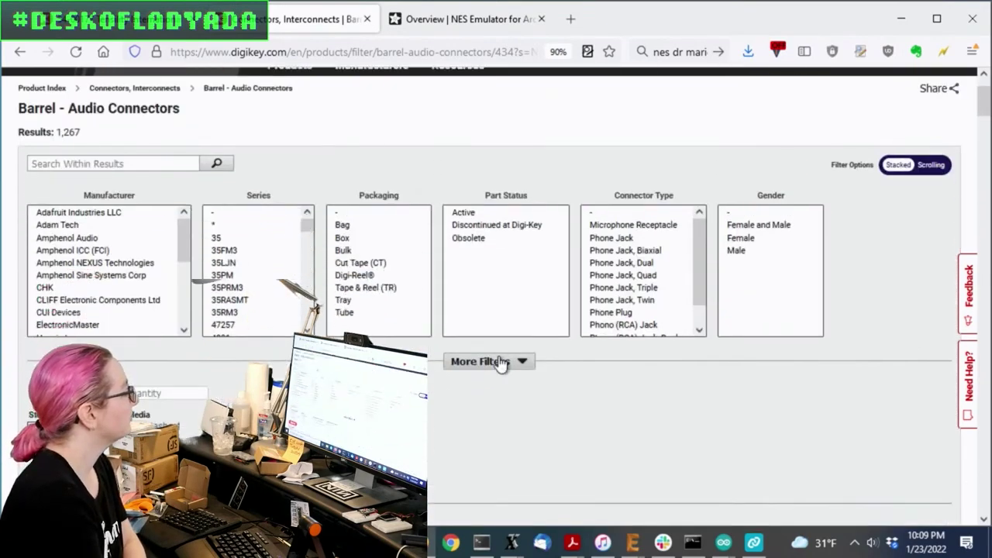
- Expand More Filters and select both 3.50mm (1/8", Mini Plug) Headphone mating diameter entries
left_click(500, 361)
scroll(902, 252, "down", 2)
scroll(901, 256, "down", 1)
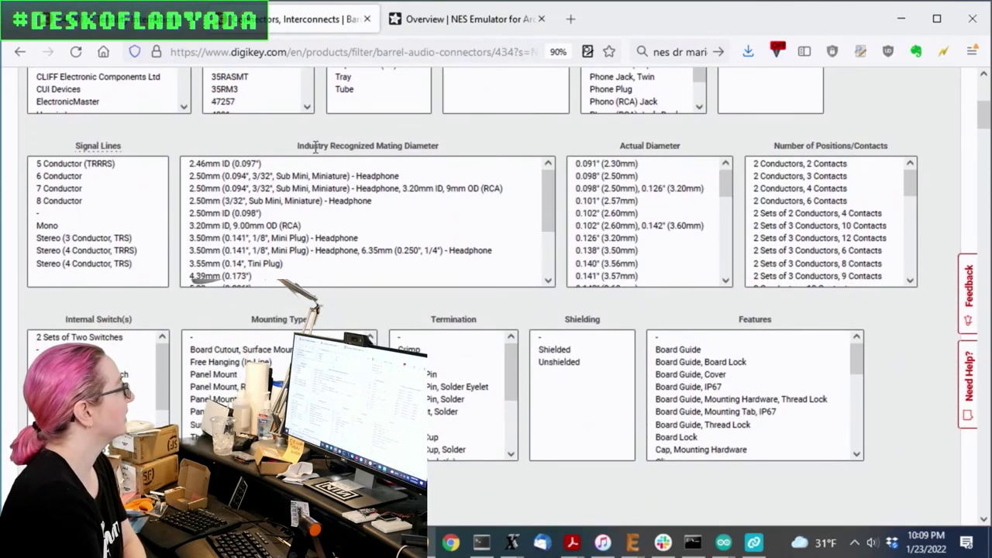
left_click_drag(299, 145, 401, 148)
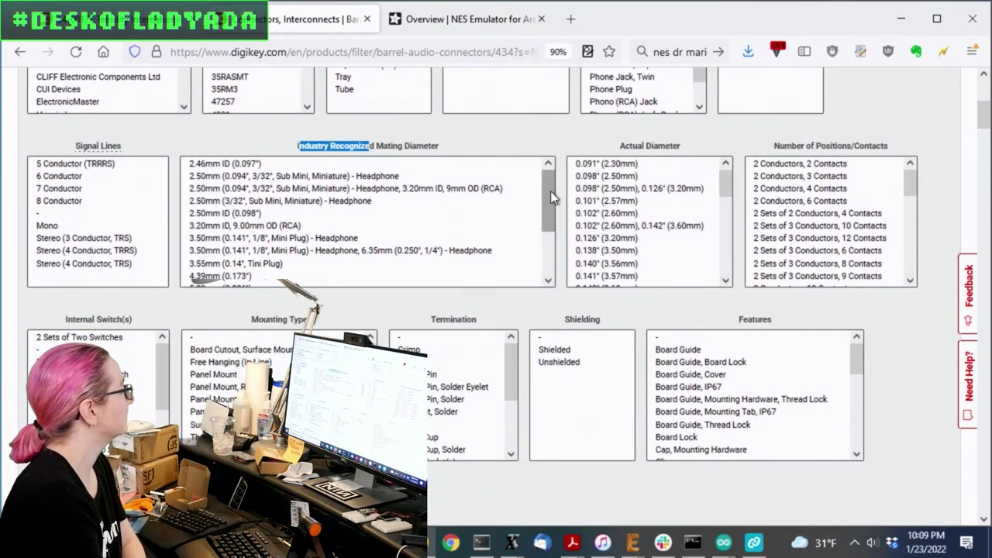
scroll(551, 191, "down", 1)
left_click_drag(311, 211, 350, 221)
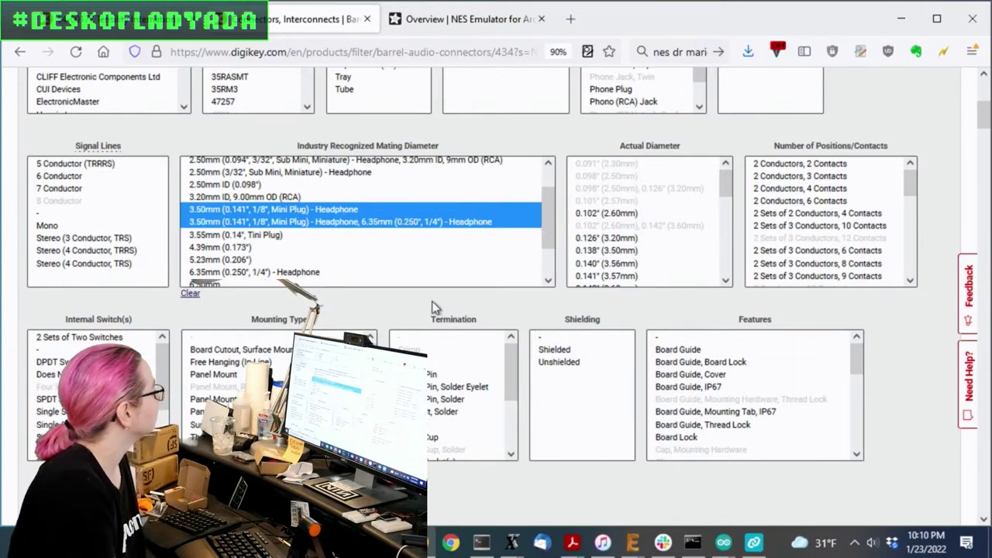
- Browse the five pages of 3.50mm audio jacks, previewing thumbnails, then return to the filters
scroll(911, 354, "down", 5)
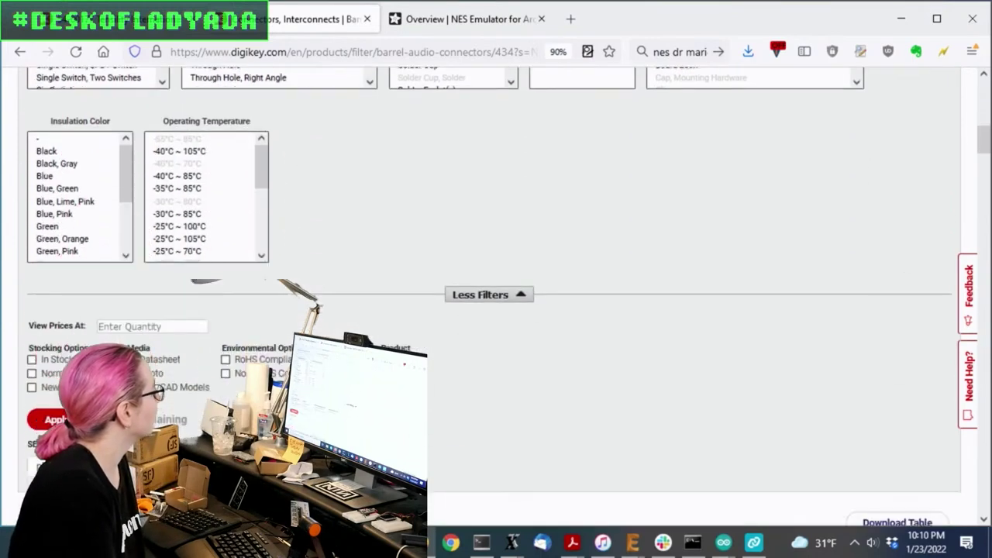
scroll(818, 336, "up", 5)
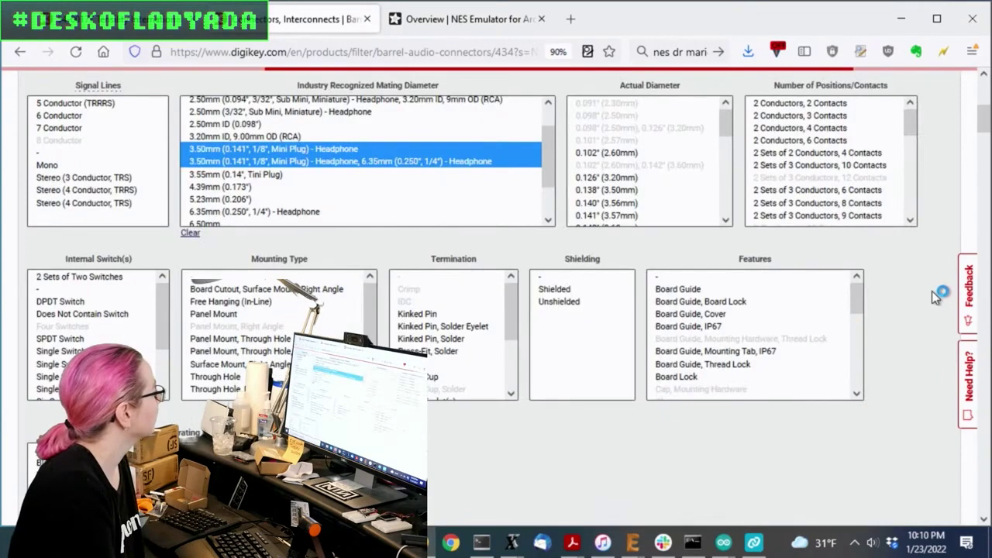
scroll(922, 283, "up", 5)
scroll(914, 285, "down", 15)
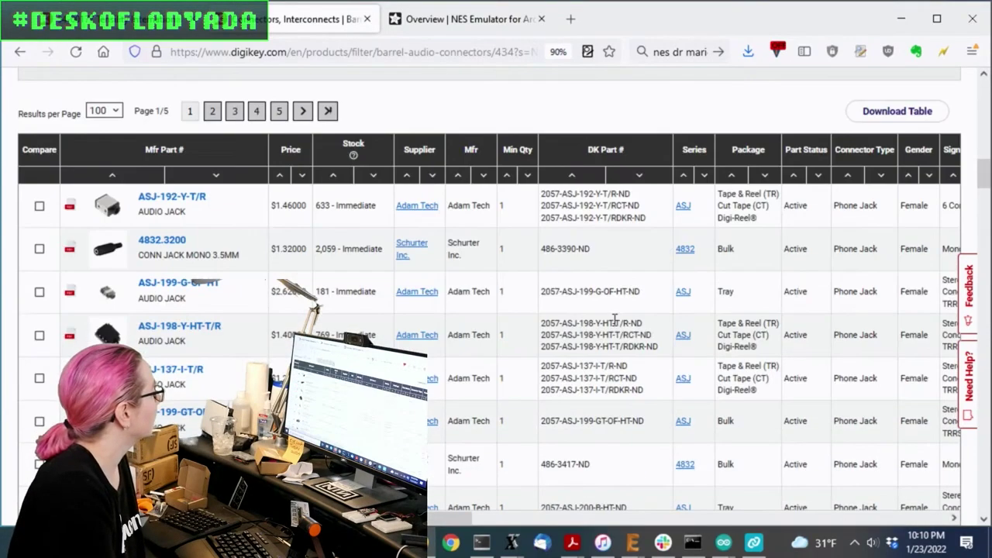
scroll(615, 320, "down", 2)
mouse_move(123, 268)
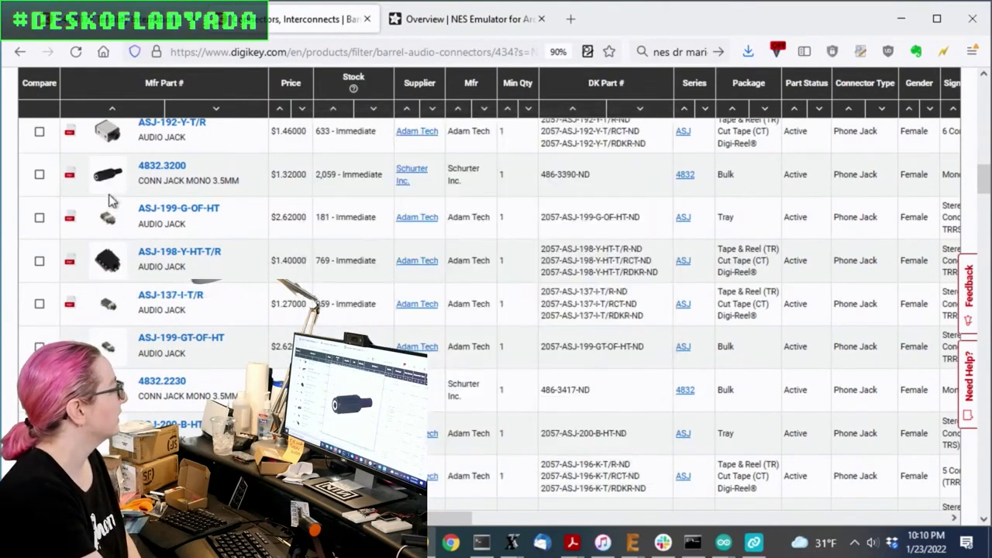
mouse_move(111, 180)
scroll(111, 180, "down", 4)
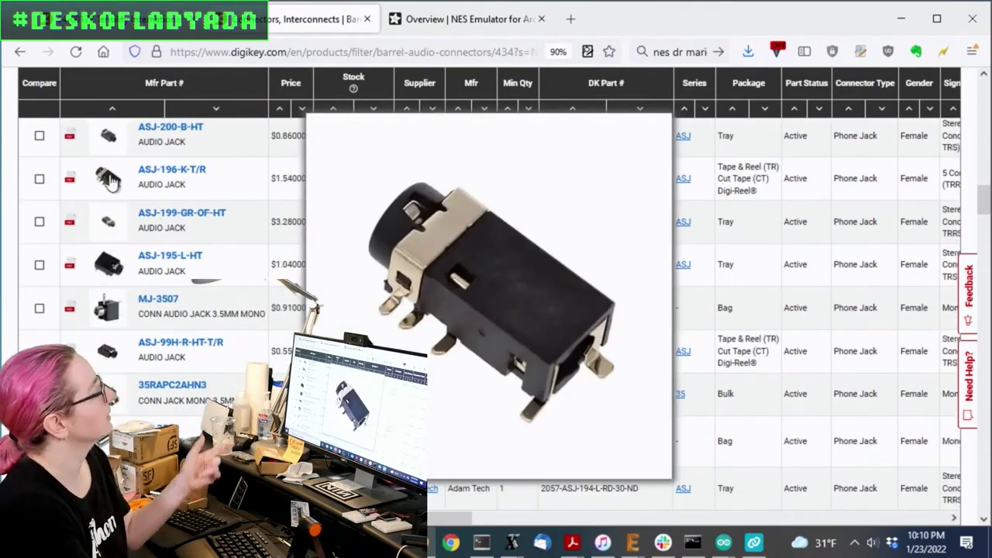
mouse_move(108, 351)
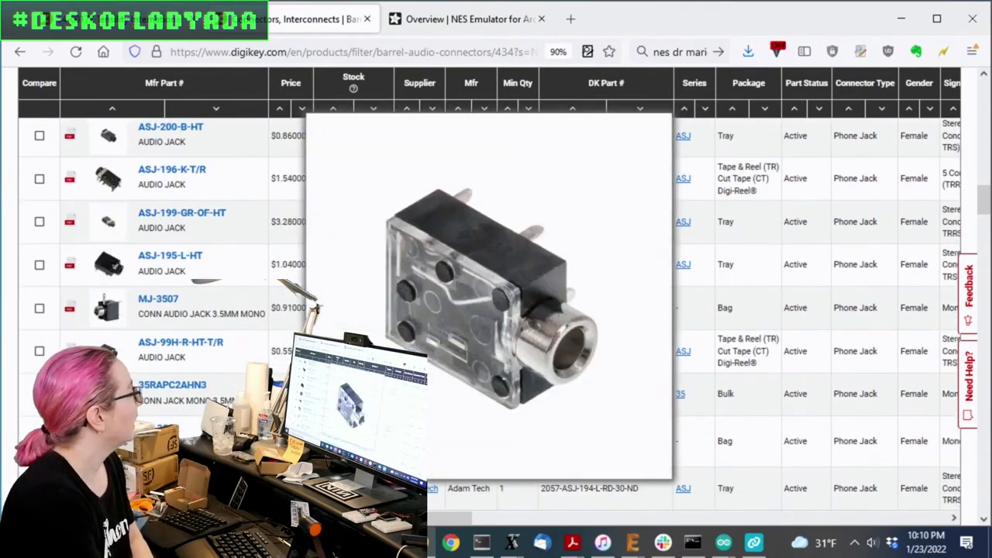
mouse_move(108, 393)
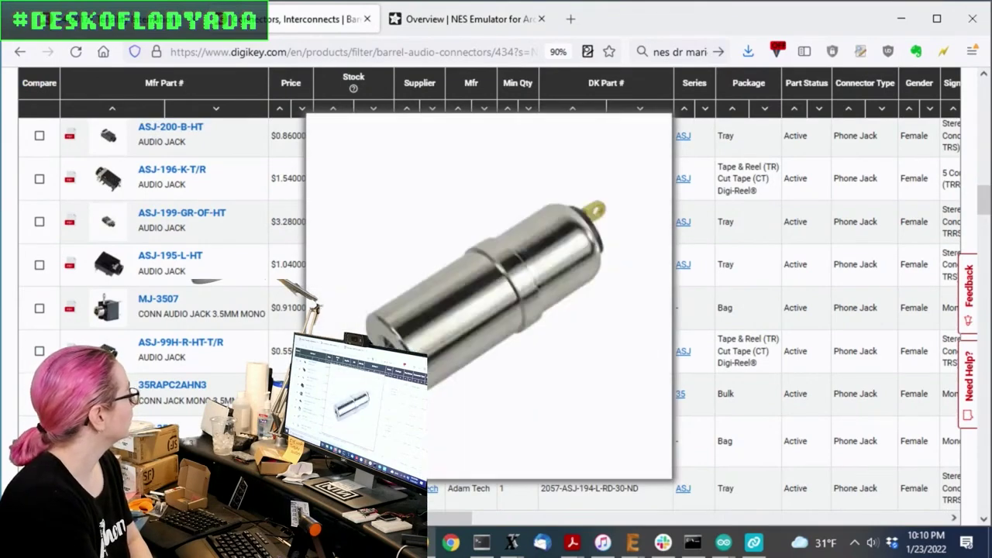
scroll(465, 198, "up", 8)
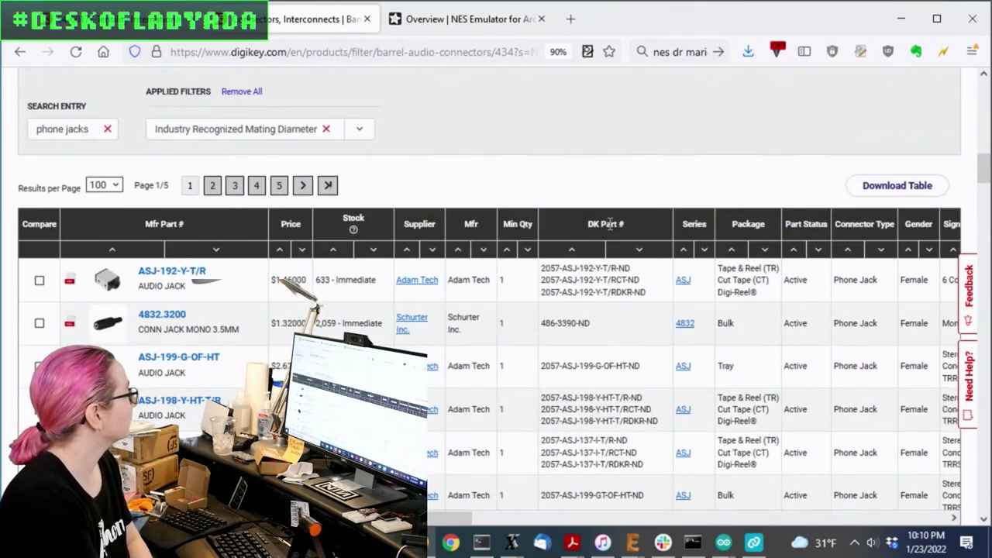
scroll(635, 215, "up", 4)
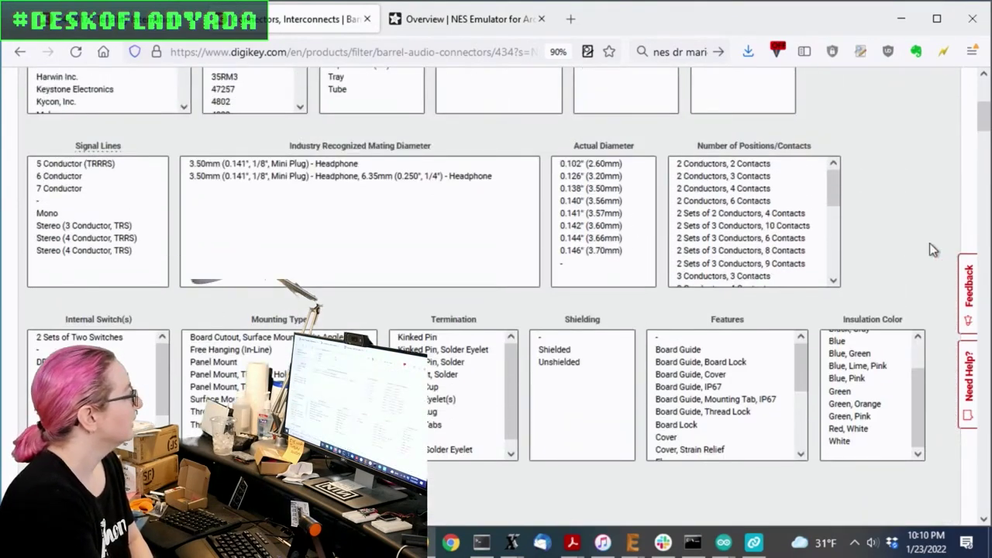
scroll(917, 246, "up", 4)
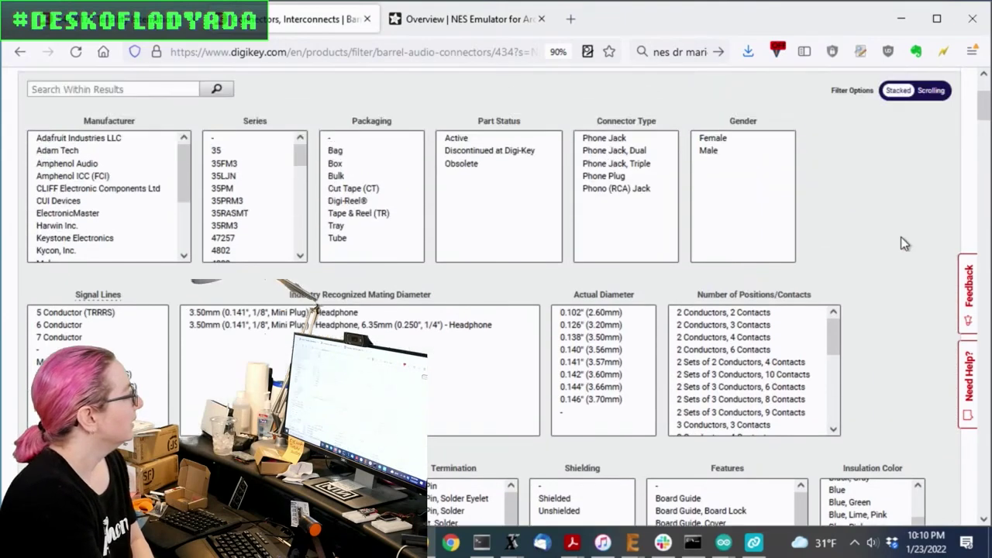
left_click(461, 138)
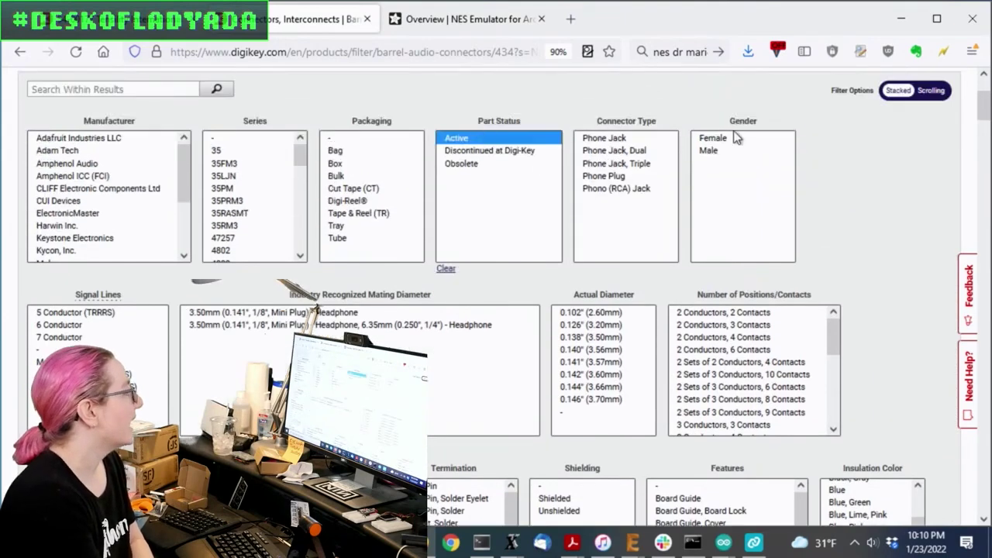
left_click(647, 140)
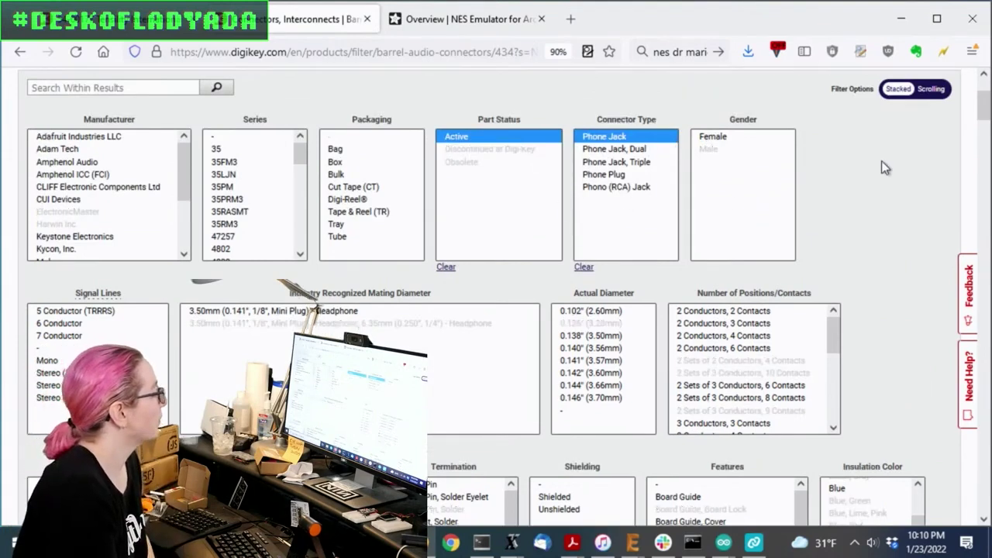
scroll(882, 162, "down", 5)
scroll(411, 268, "down", 3)
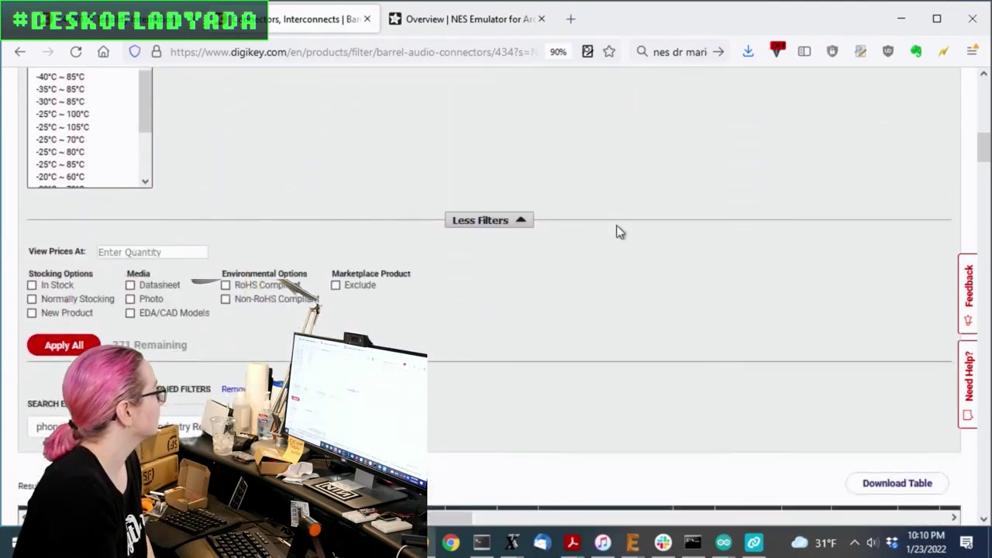
scroll(878, 205, "up", 5)
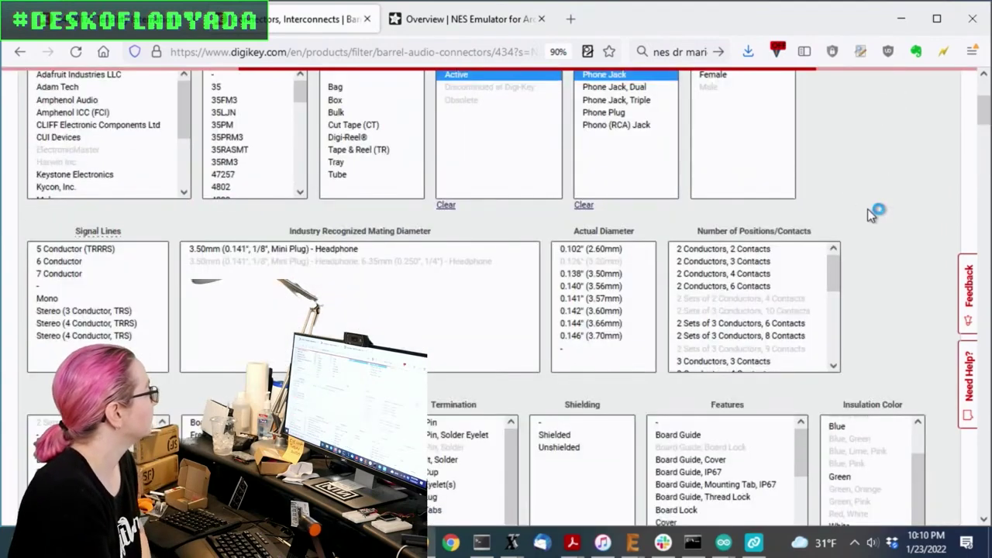
scroll(868, 208, "up", 3)
scroll(868, 208, "down", 3)
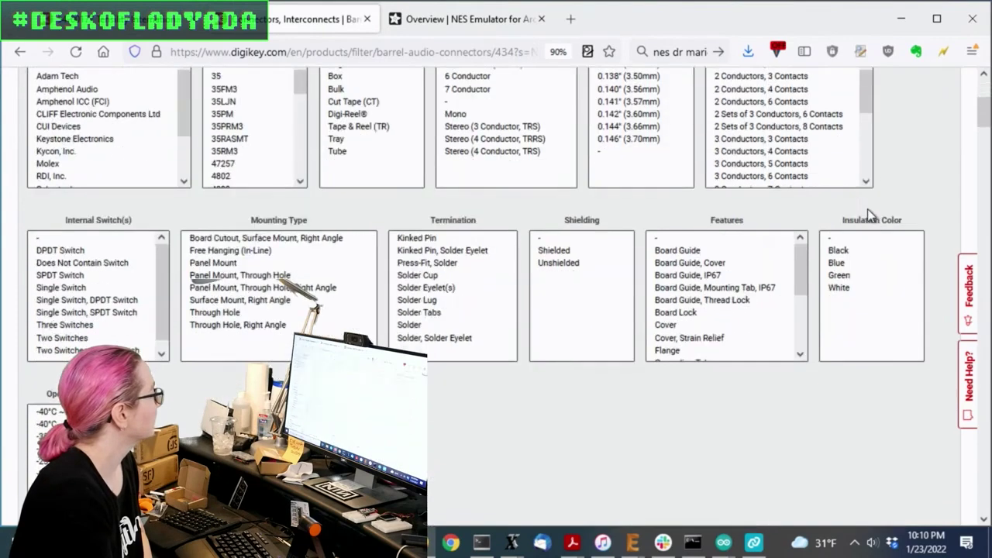
scroll(294, 235, "down", 5)
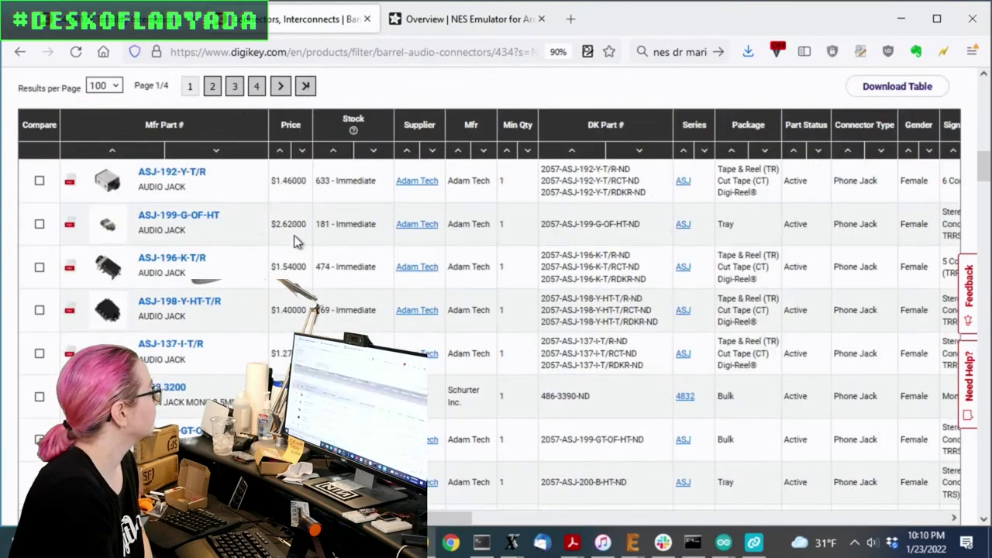
mouse_move(100, 326)
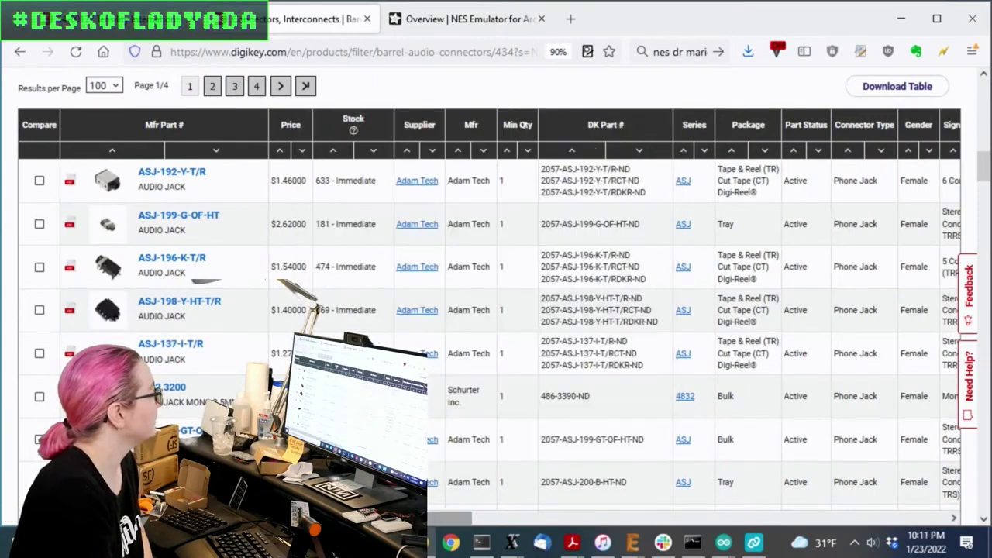
left_click_drag(306, 518, 779, 547)
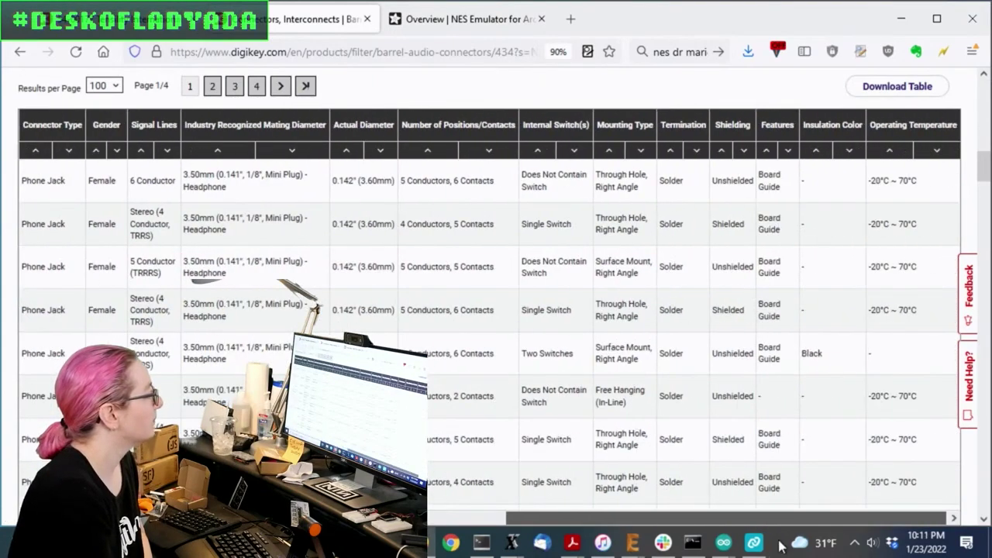
scroll(746, 380, "down", 5)
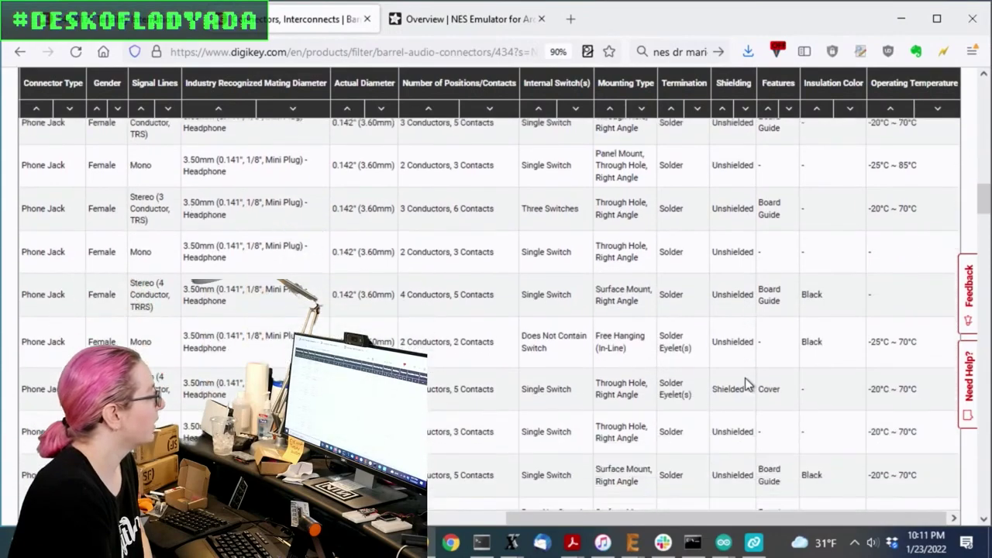
scroll(745, 377, "down", 3)
scroll(745, 378, "up", 4)
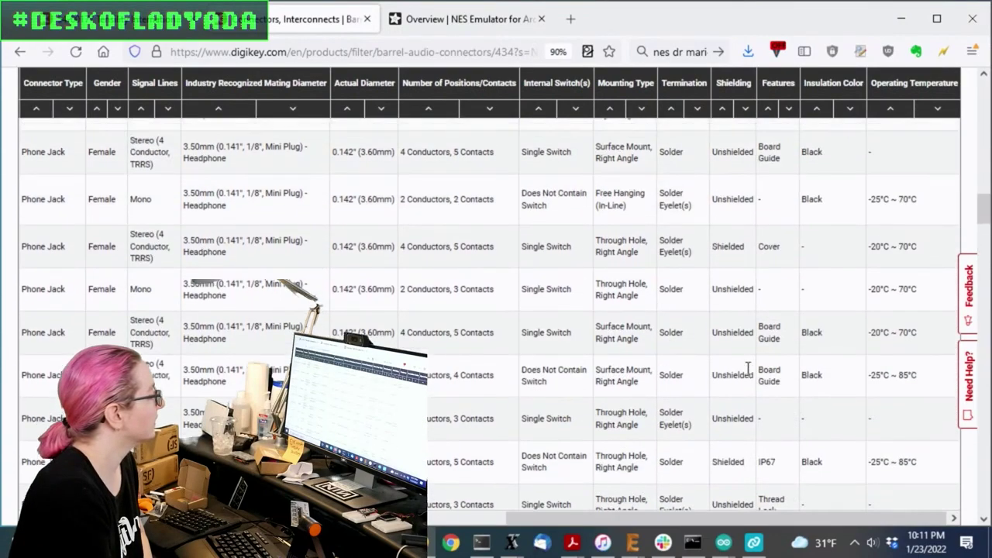
scroll(749, 361, "up", 10)
- Select 'Board Cutout, Surface Mount, Right Angle' and 'Surface Mount, Right Angle' under Mounting Type
scroll(457, 401, "up", 3)
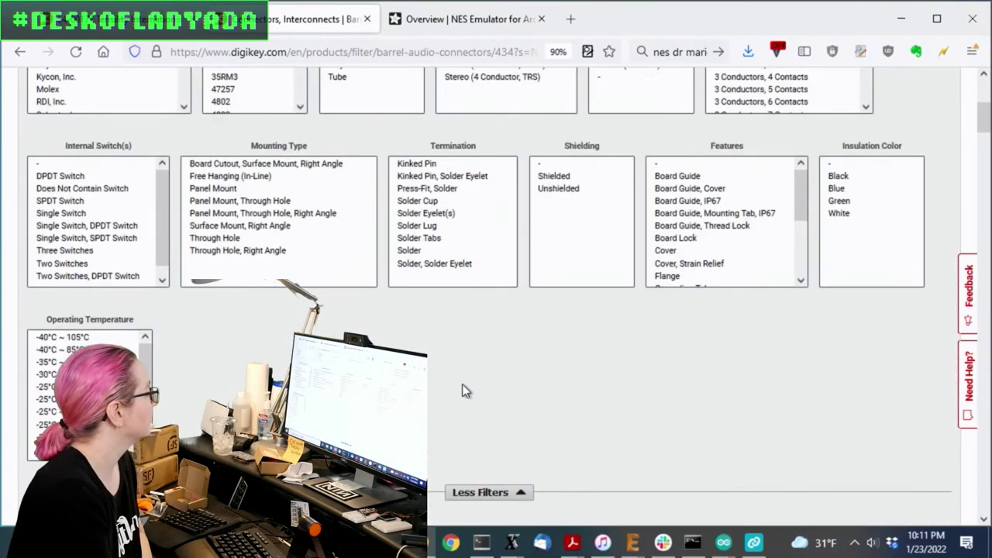
left_click_drag(172, 152, 89, 319)
left_click(176, 308)
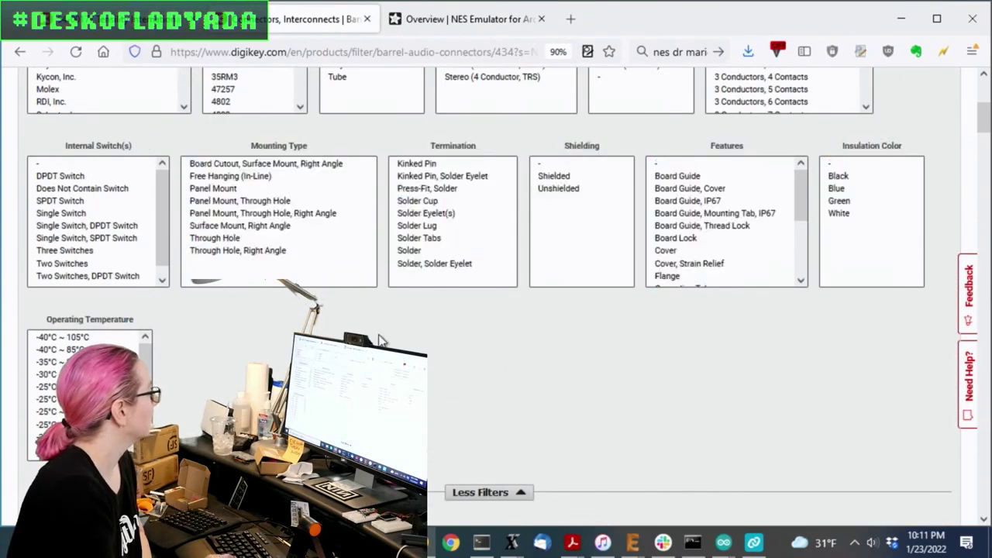
scroll(272, 186, "up", 2)
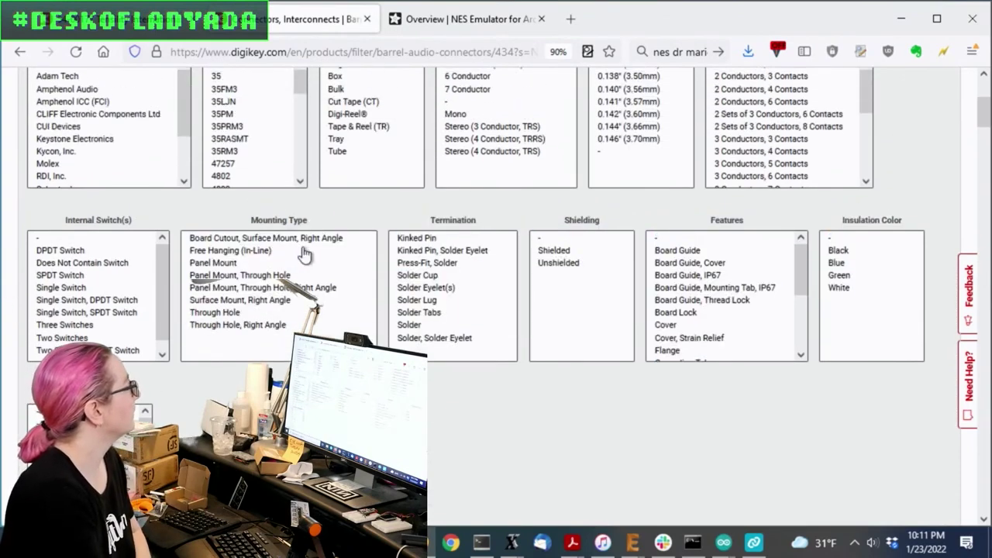
scroll(307, 255, "down", 2)
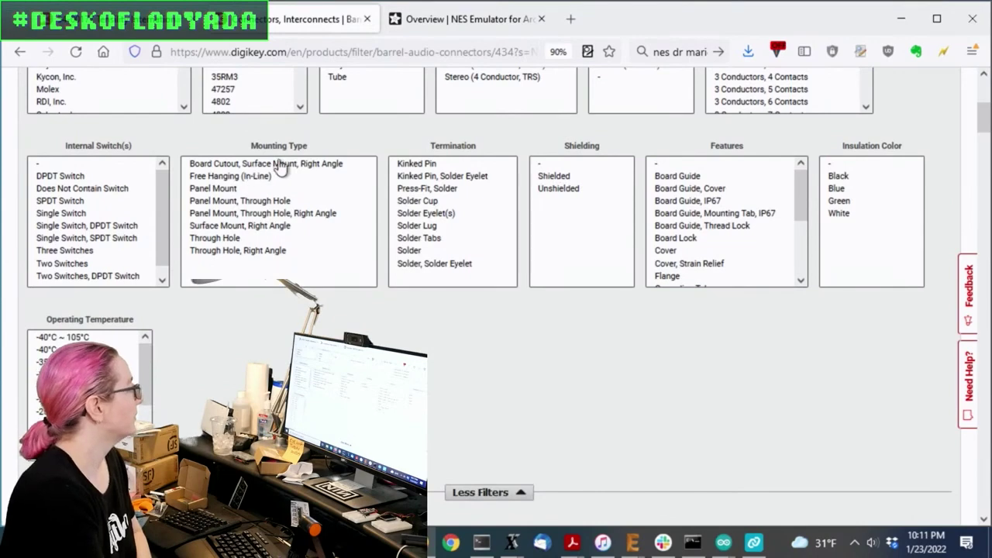
left_click(285, 165)
left_click(322, 227, "ctrl")
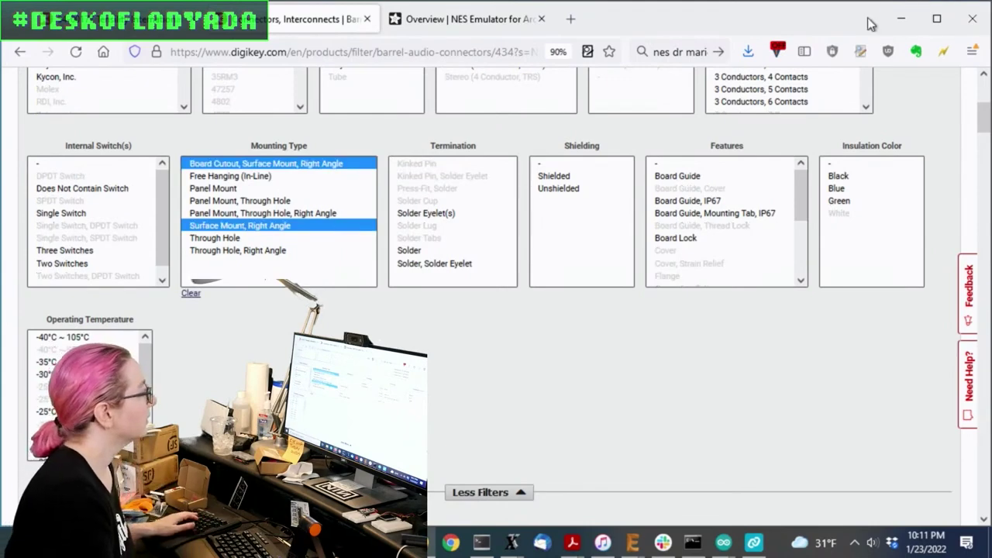
- Scroll through the 140 surface-mount right-angle results and preview a part thumbnail
scroll(658, 100, "down", 2)
scroll(174, 376, "down", 1)
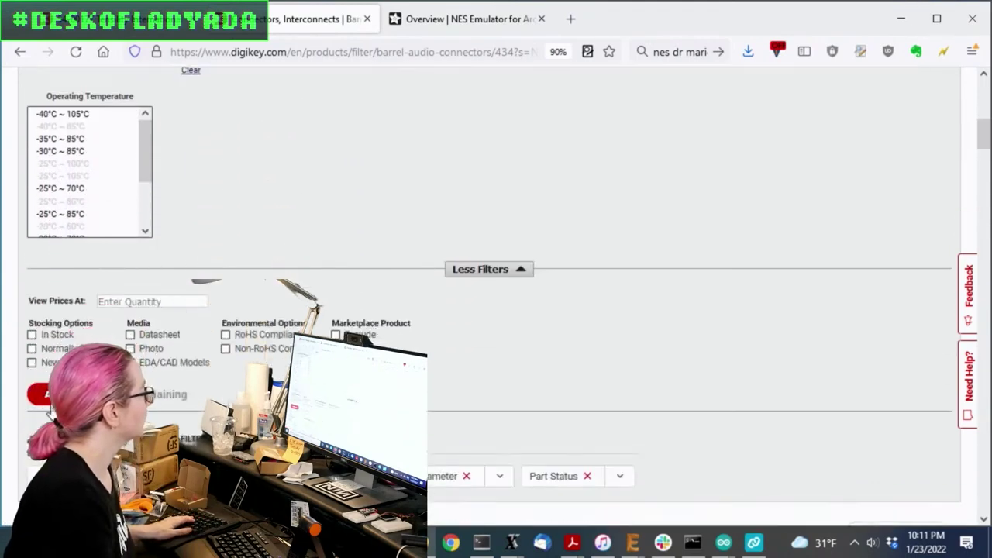
scroll(814, 339, "up", 5)
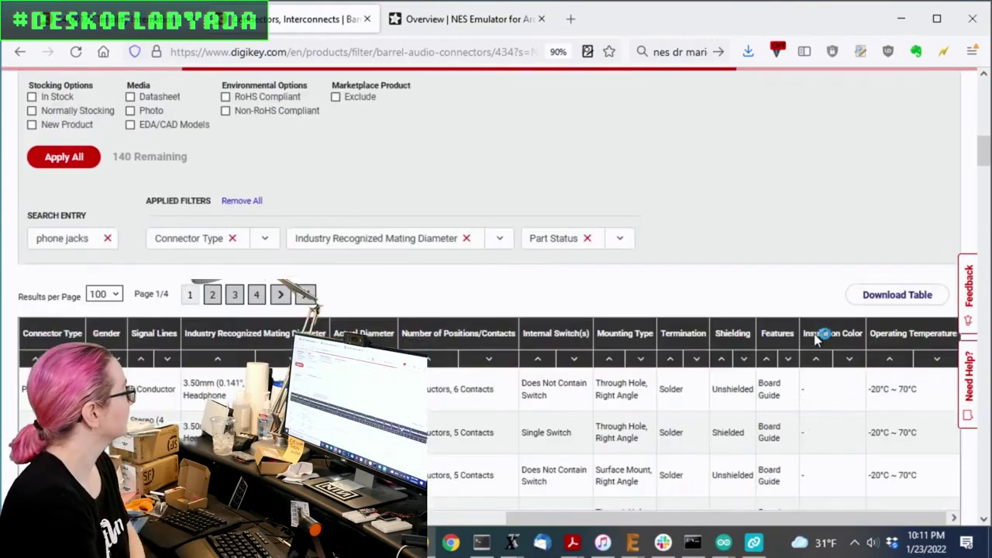
scroll(816, 341, "down", 10)
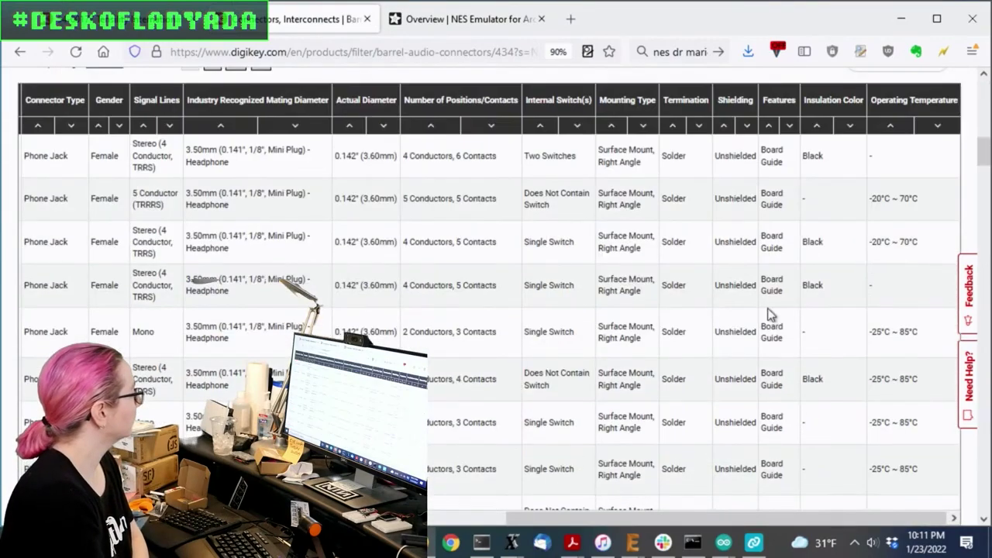
left_click_drag(643, 516, 345, 518)
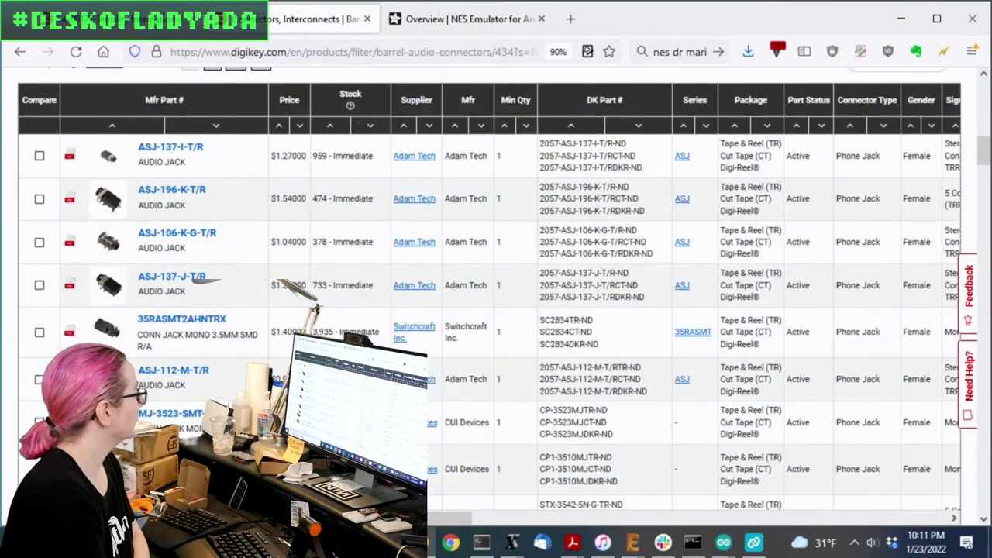
mouse_move(109, 422)
- Scan the table's columns and preview parts such as the IP67 SJ-3552B-MSMT-TR-67
scroll(109, 423, "down", 2)
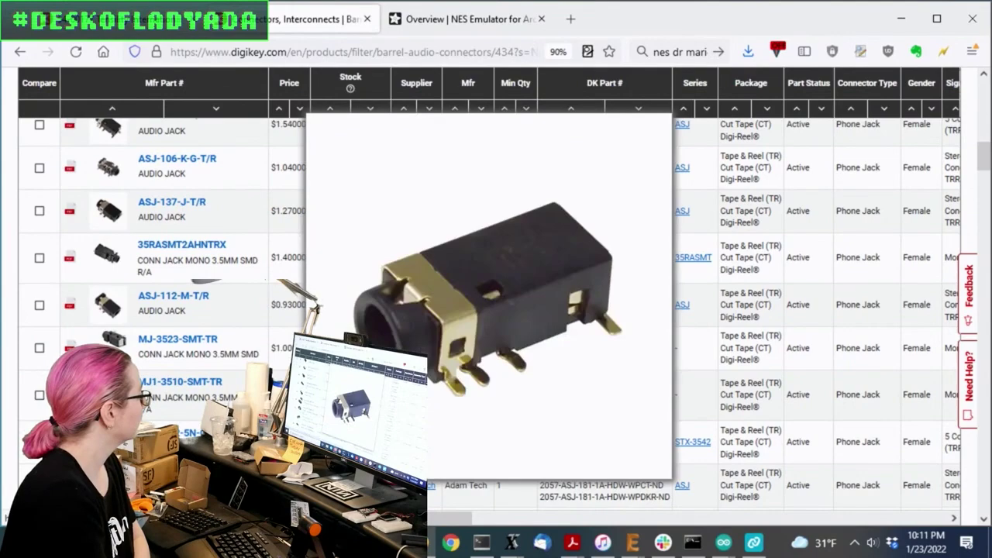
scroll(109, 422, "down", 2)
scroll(108, 423, "right", 1)
scroll(108, 423, "right", 10)
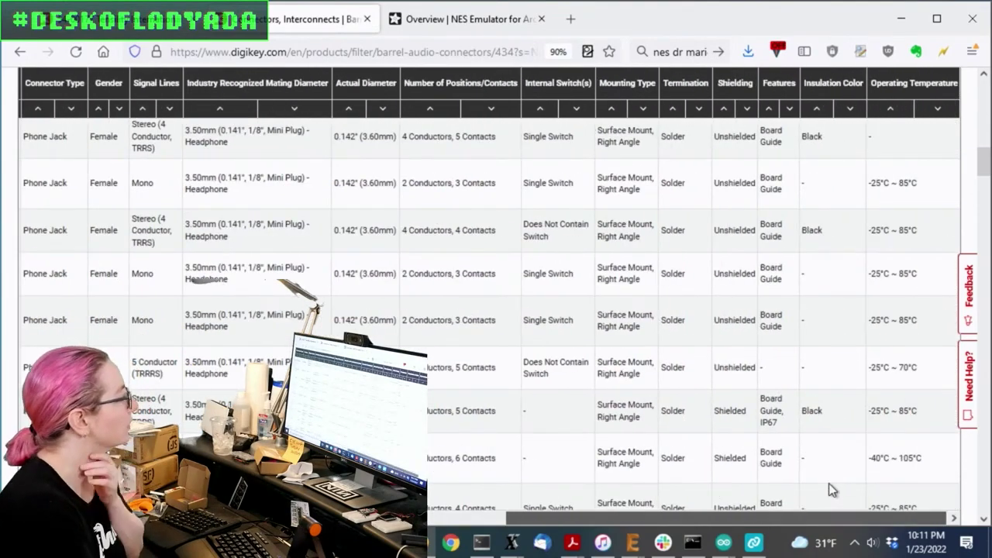
scroll(829, 483, "down", 5)
scroll(826, 464, "down", 10)
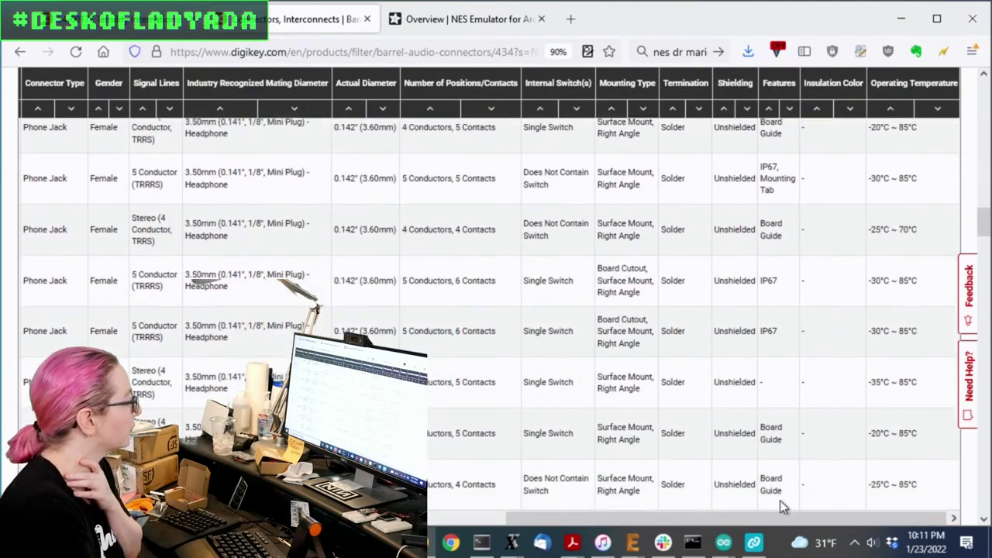
scroll(780, 500, "left", 10)
mouse_move(115, 325)
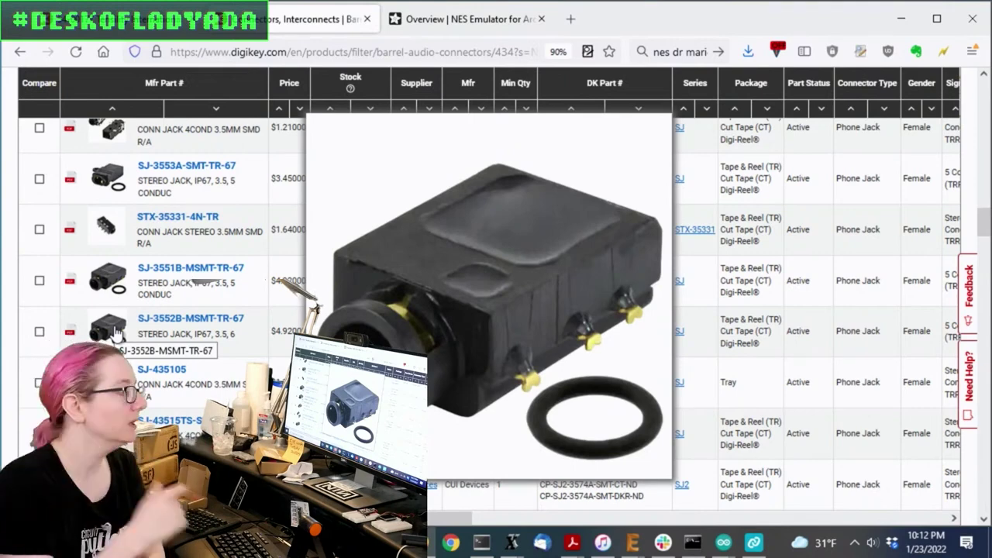
scroll(169, 327, "down", 2)
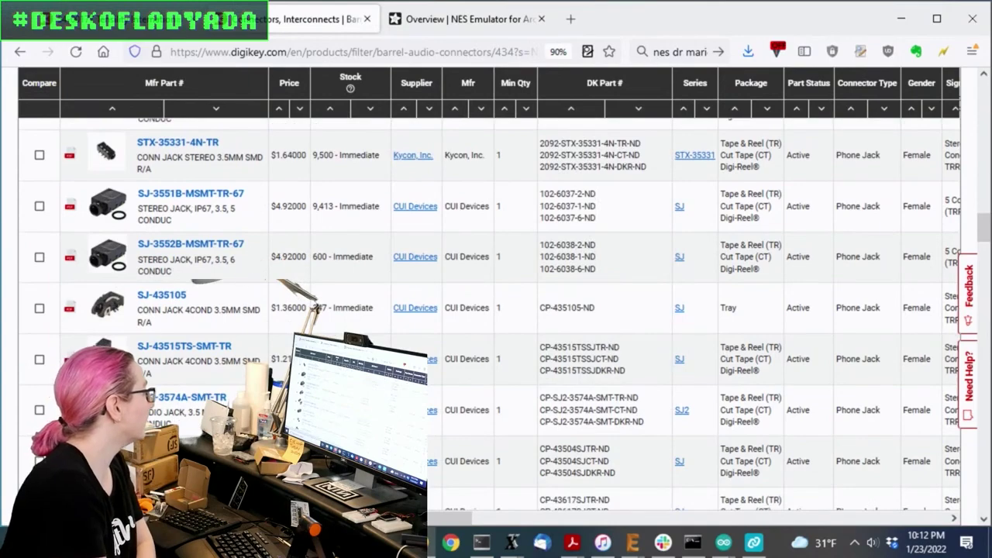
scroll(441, 431, "down", 2)
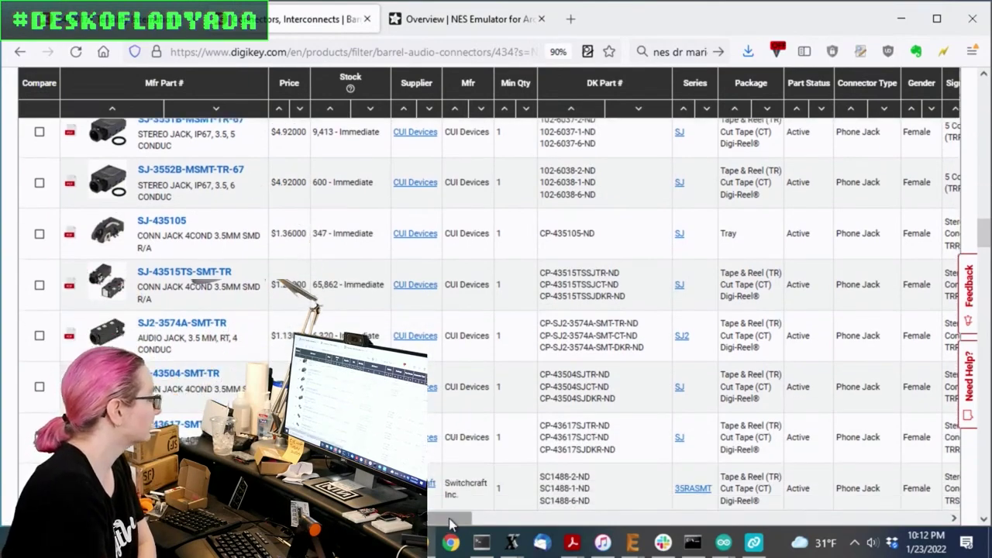
left_click_drag(465, 517, 407, 511)
mouse_move(107, 285)
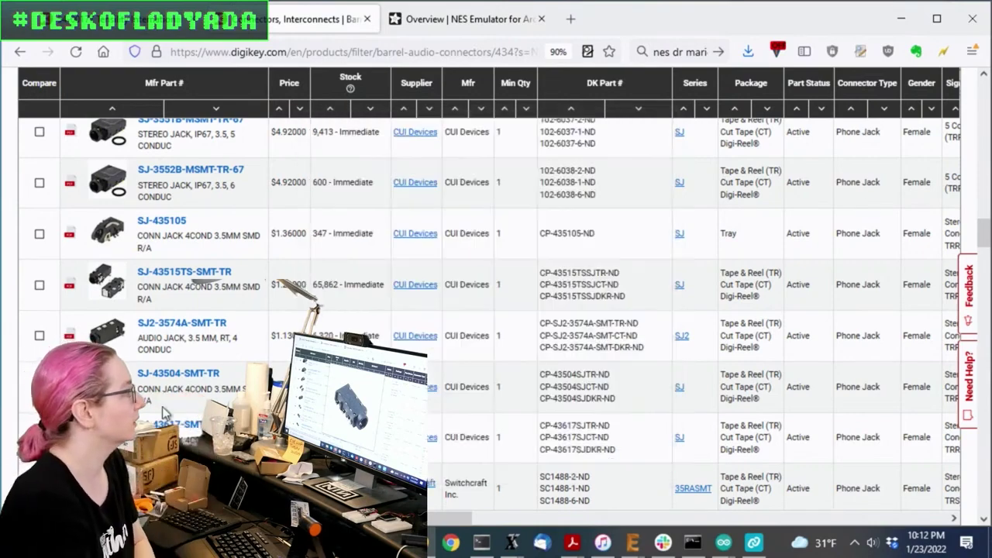
left_click_drag(983, 233, 983, 101)
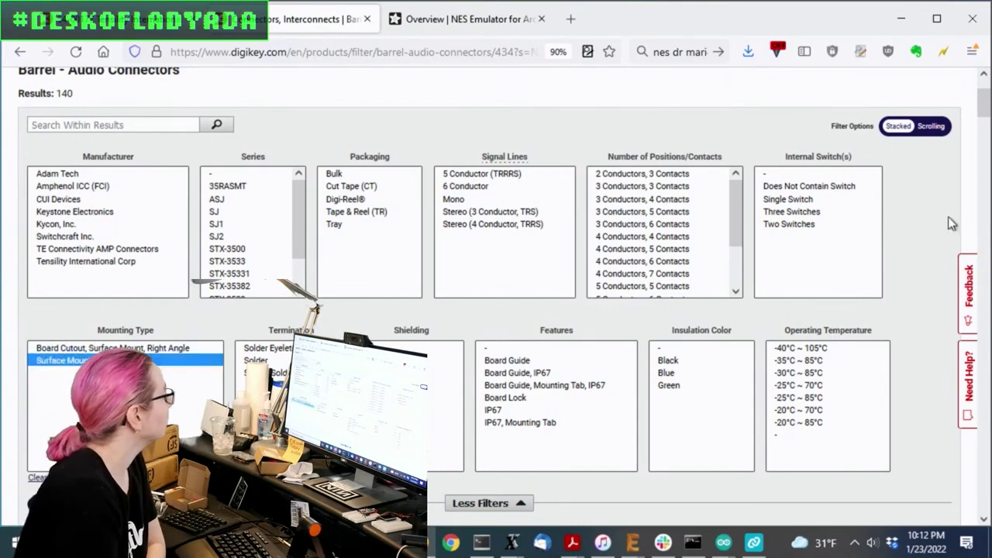
- Tick In Stock under Stocking Options, leaving 83 parts to apply
scroll(941, 223, "down", 4)
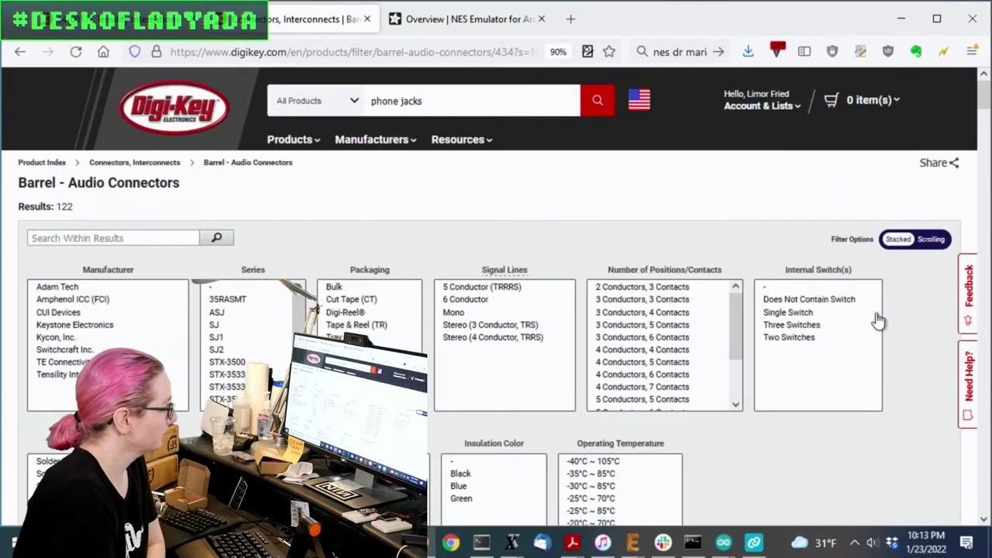
scroll(892, 299, "down", 3)
scroll(892, 299, "up", 1)
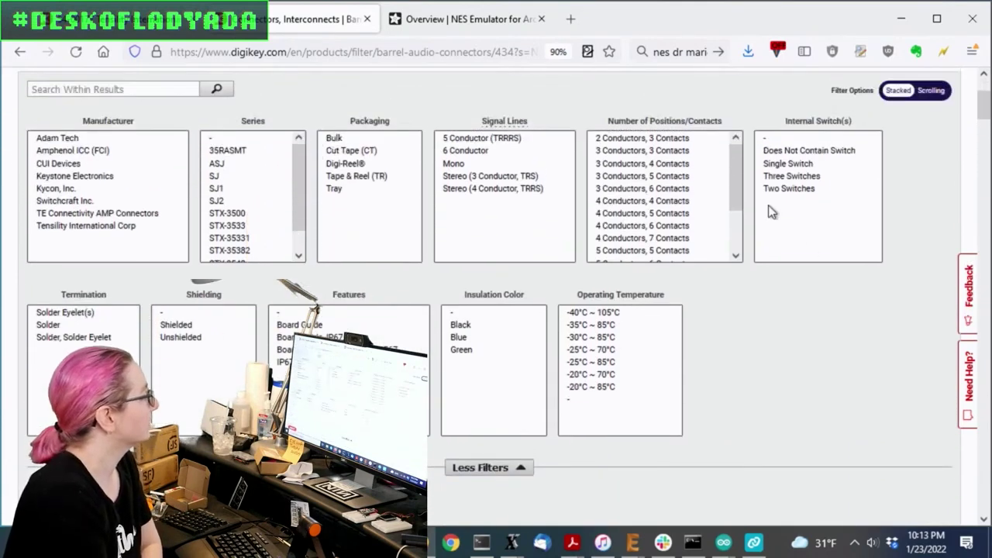
scroll(900, 268, "down", 6)
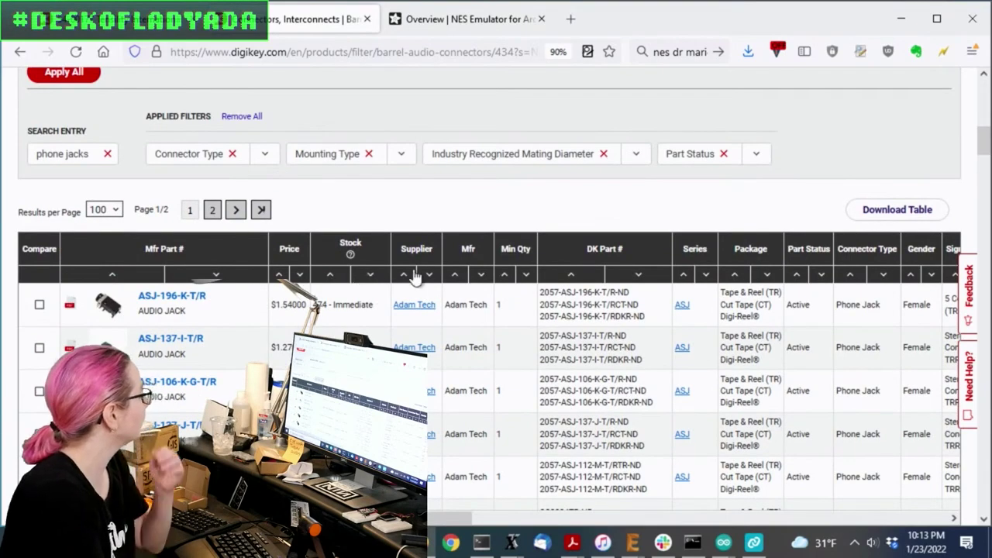
scroll(364, 281, "down", 2)
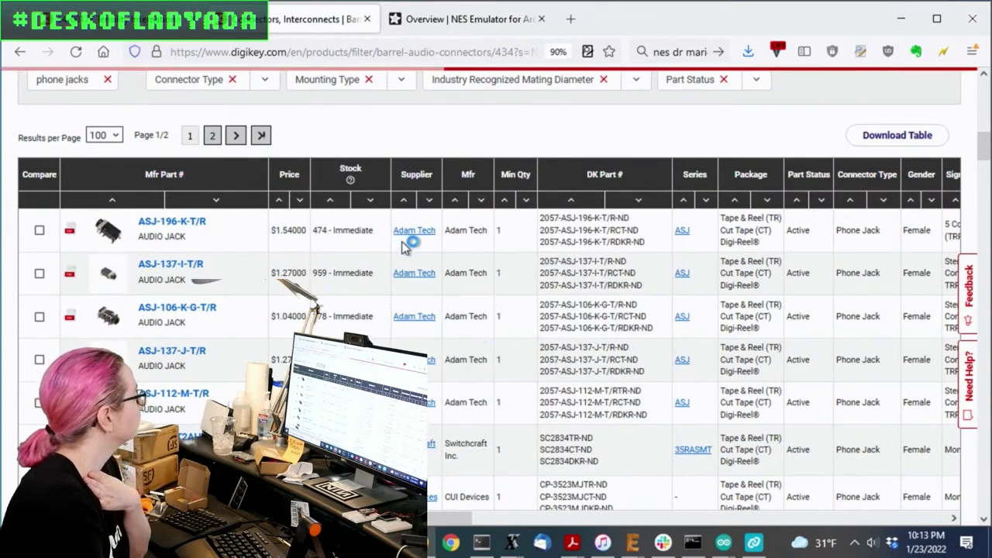
scroll(407, 246, "up", 8)
scroll(883, 340, "down", 10)
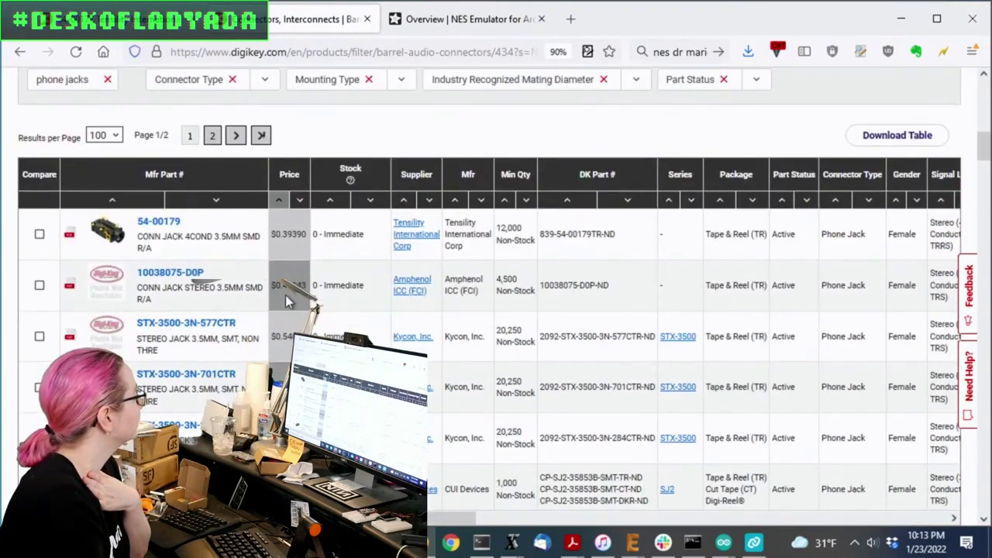
scroll(232, 285, "up", 3)
left_click(66, 162)
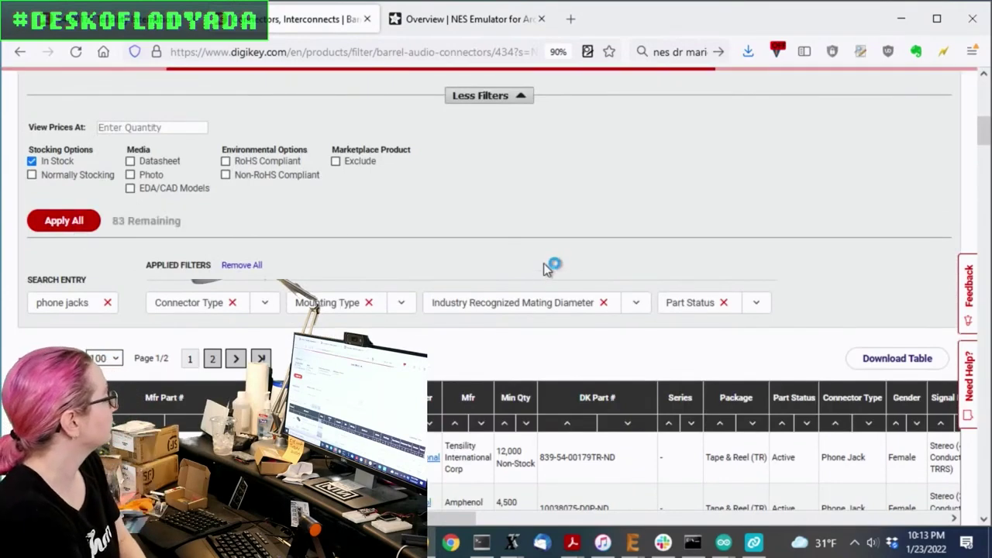
- Review the 83 in-stock jacks and preview the cheapest, 54-00177 at $0.88
scroll(636, 264, "down", 4)
scroll(739, 264, "down", 5)
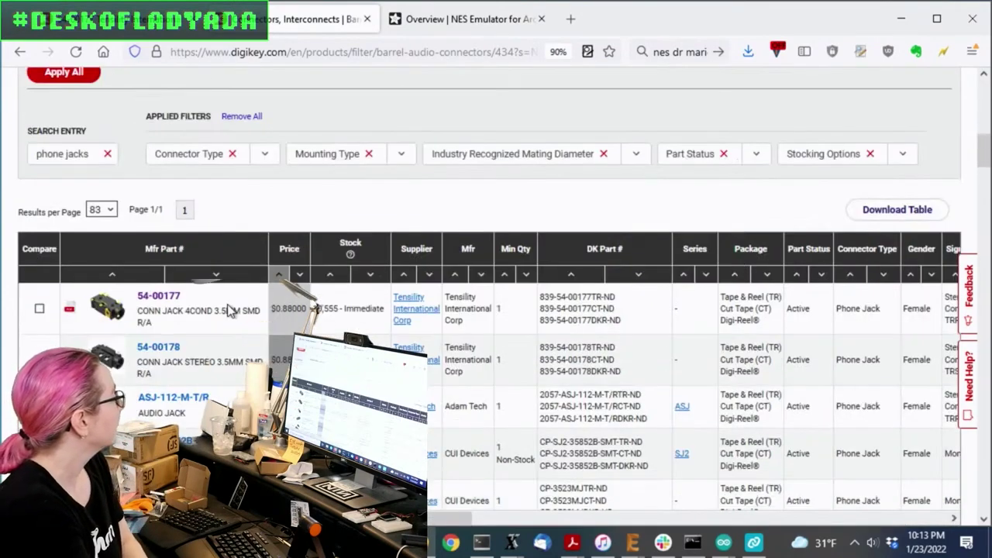
mouse_move(120, 311)
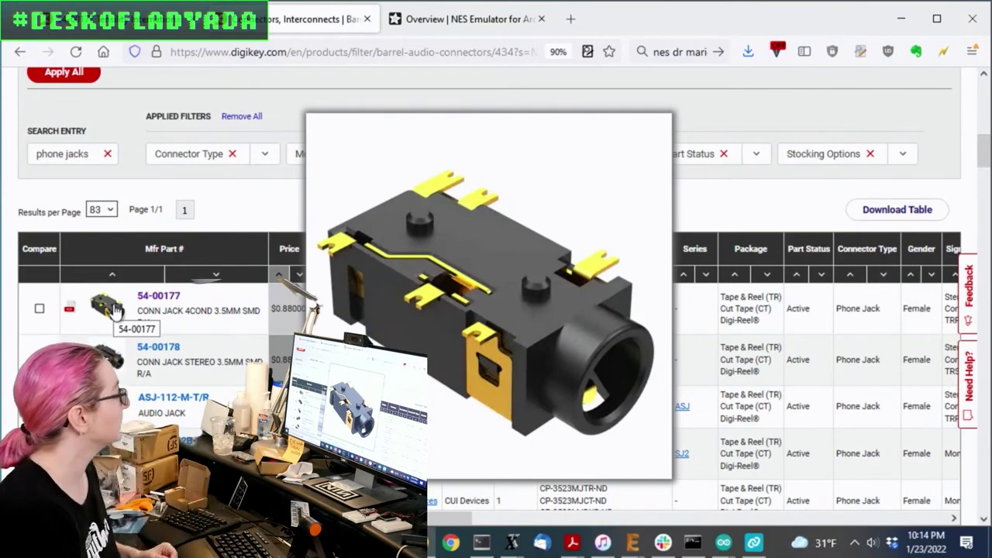
- Download the 54-00177 datasheet and open 54-00177(1).pdf from Downloads in Acrobat
left_click(70, 309)
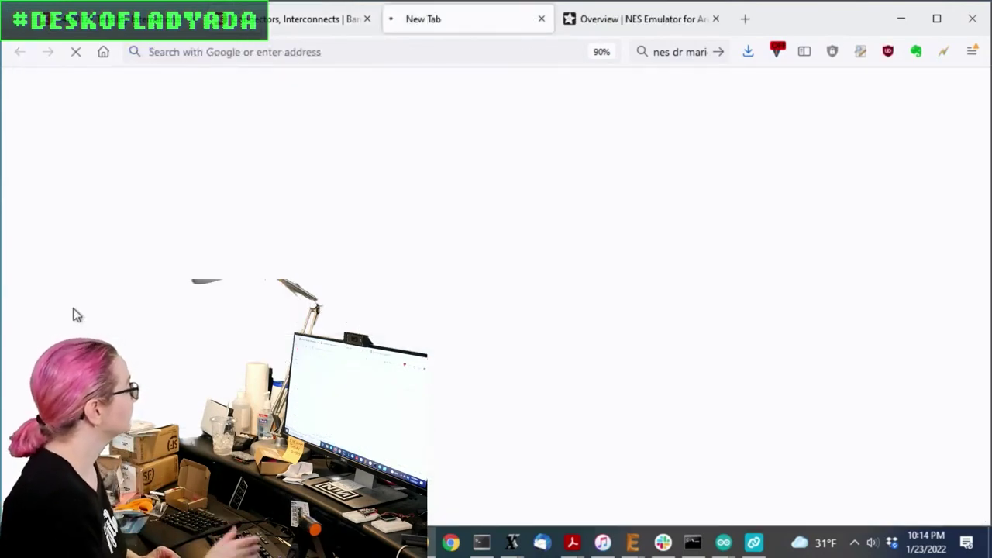
key("ctrl+shift+y")
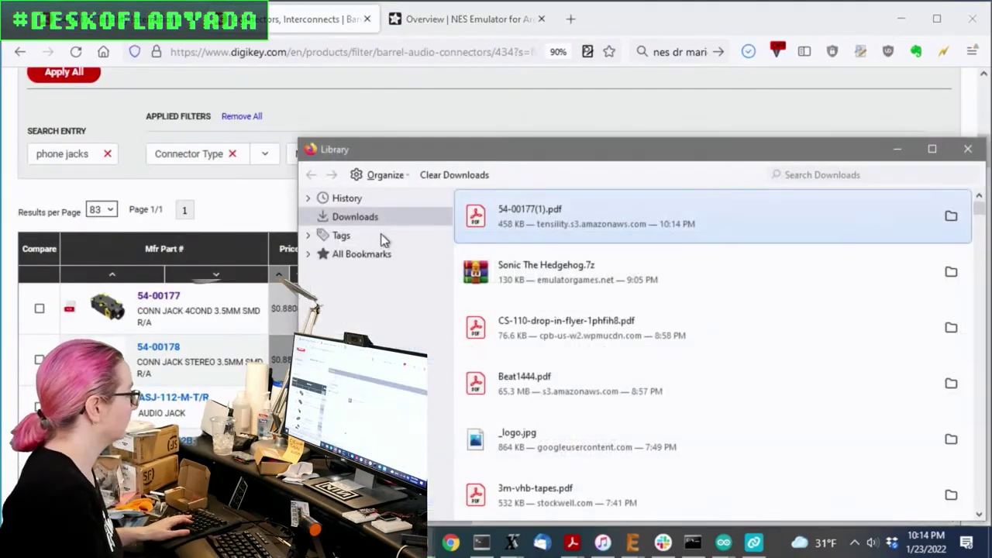
double_click(607, 211)
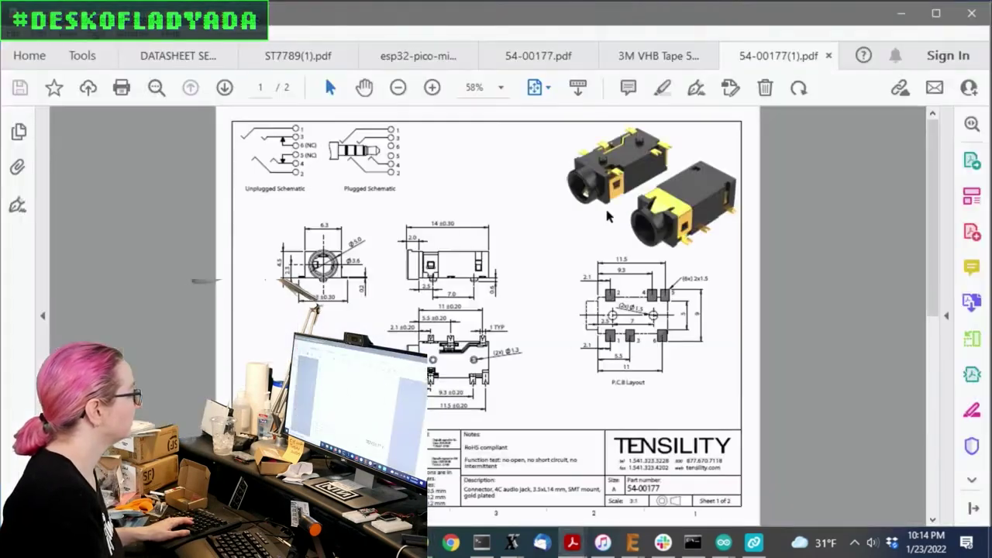
scroll(642, 214, "up", 4, "ctrl")
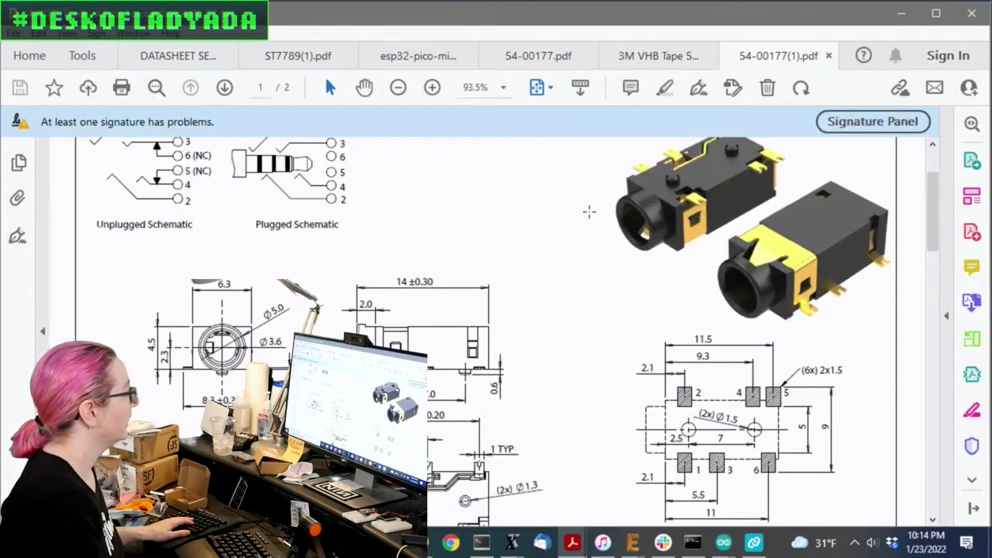
scroll(659, 328, "up", 2)
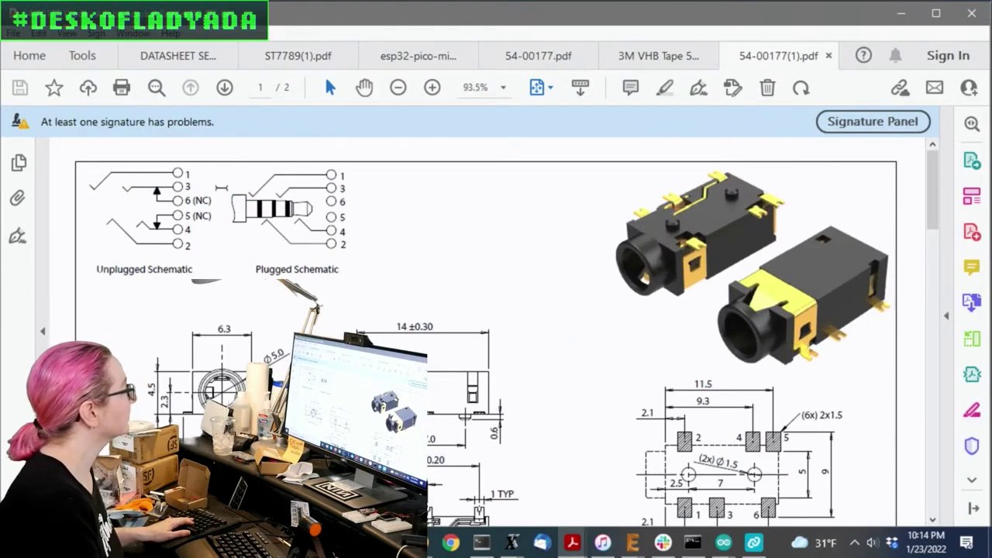
scroll(90, 173, "up", 4, "ctrl")
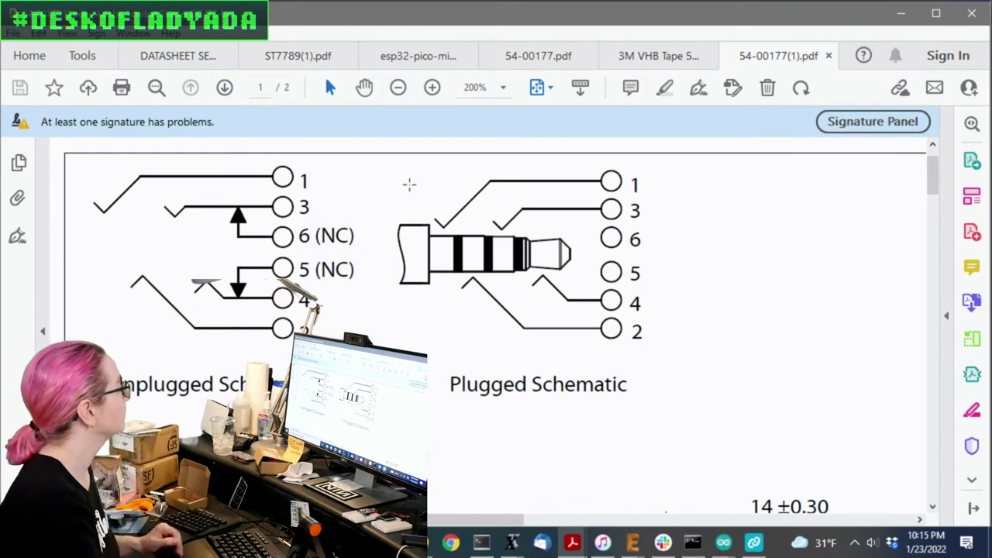
scroll(431, 251, "down", 3)
scroll(494, 221, "down", 1)
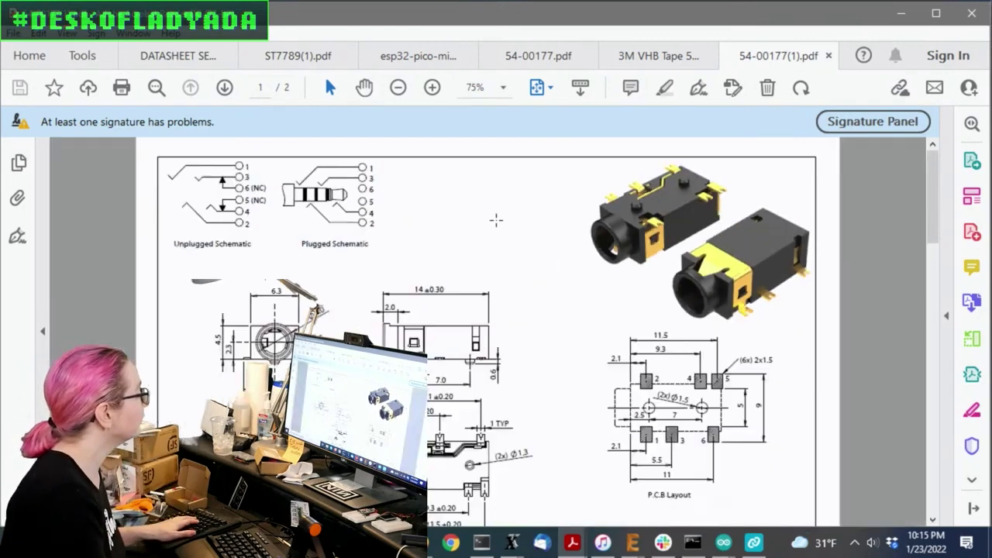
scroll(497, 221, "down", 1)
scroll(853, 346, "up", 2)
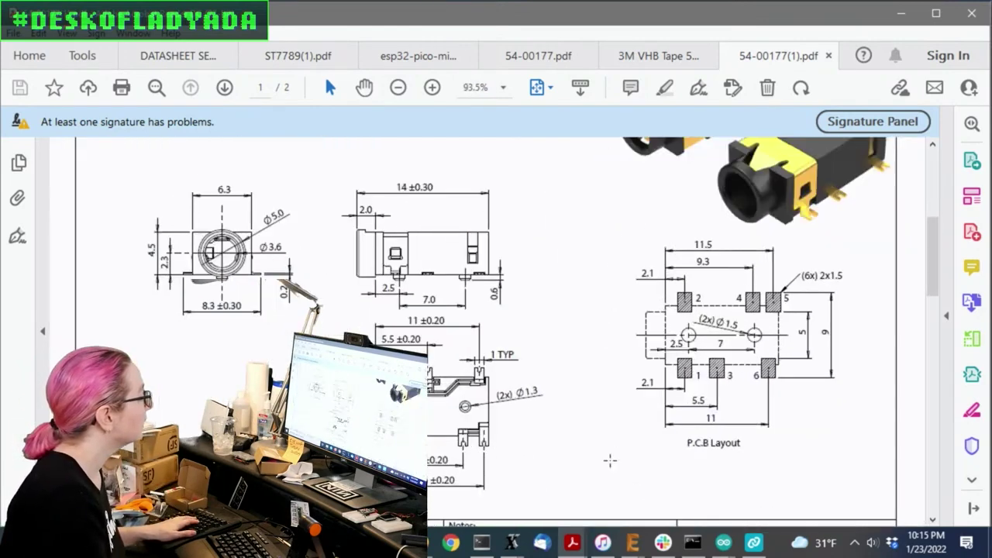
scroll(854, 346, "up", 3)
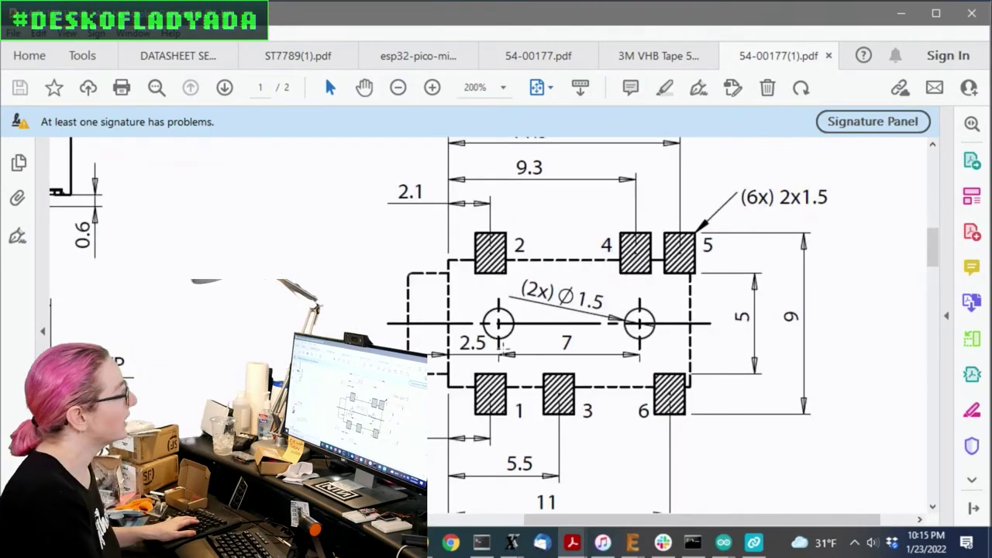
scroll(615, 298, "down", 4)
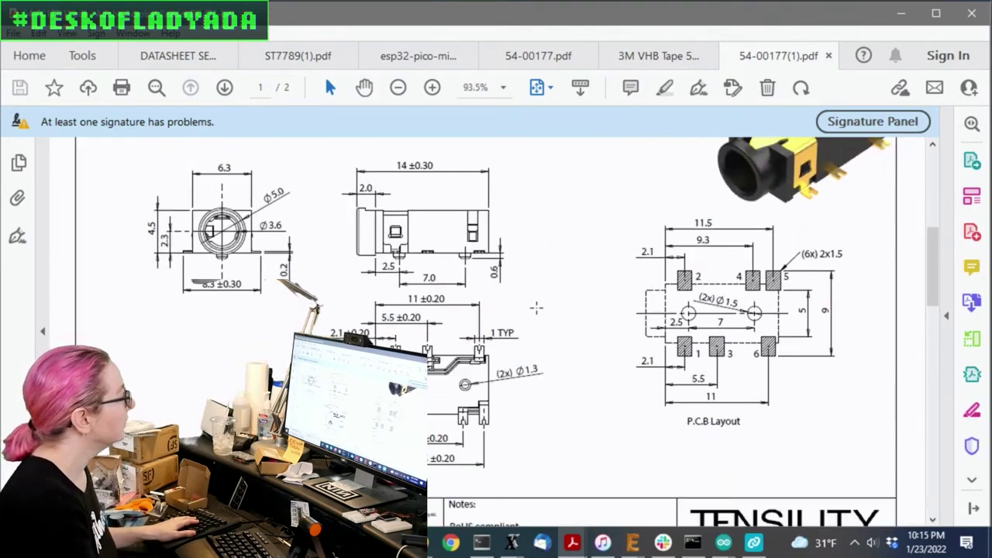
scroll(857, 248, "up", 1)
scroll(858, 248, "up", 1)
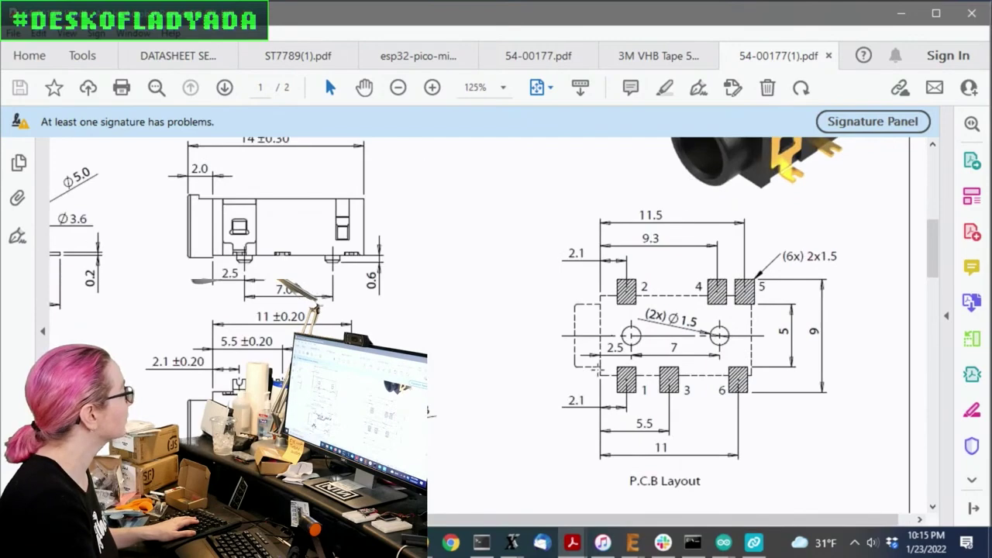
scroll(179, 217, "up", 2)
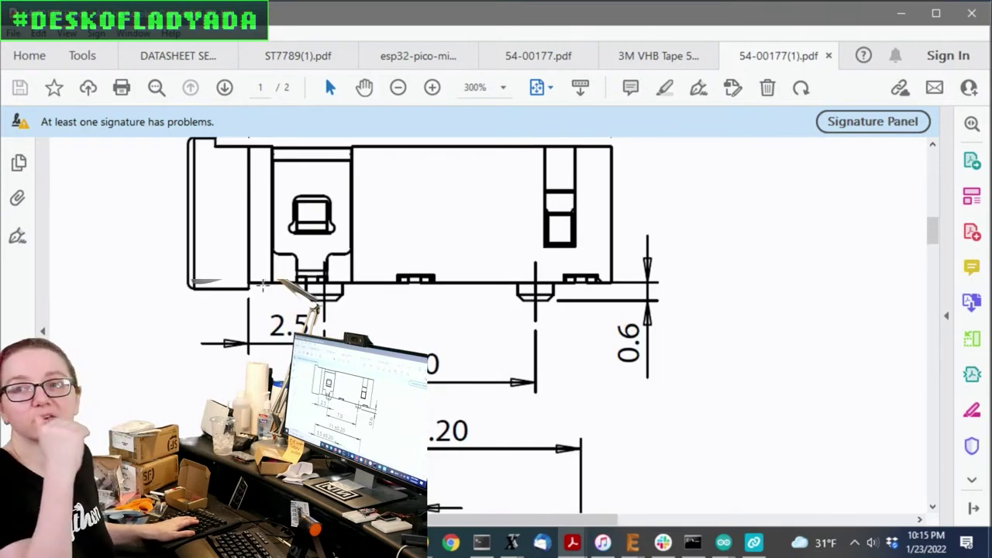
scroll(329, 276, "down", 2)
scroll(332, 273, "down", 1)
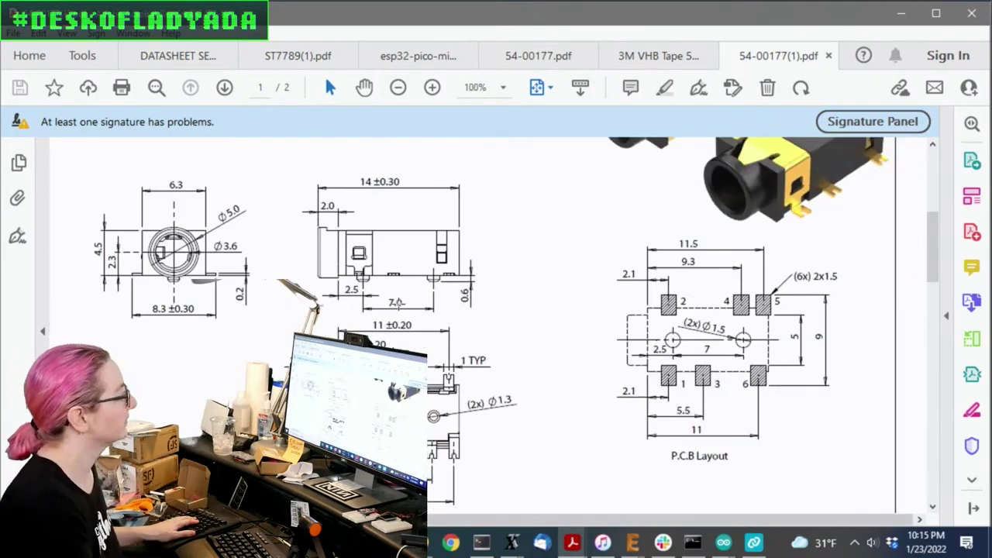
scroll(886, 357, "up", 1)
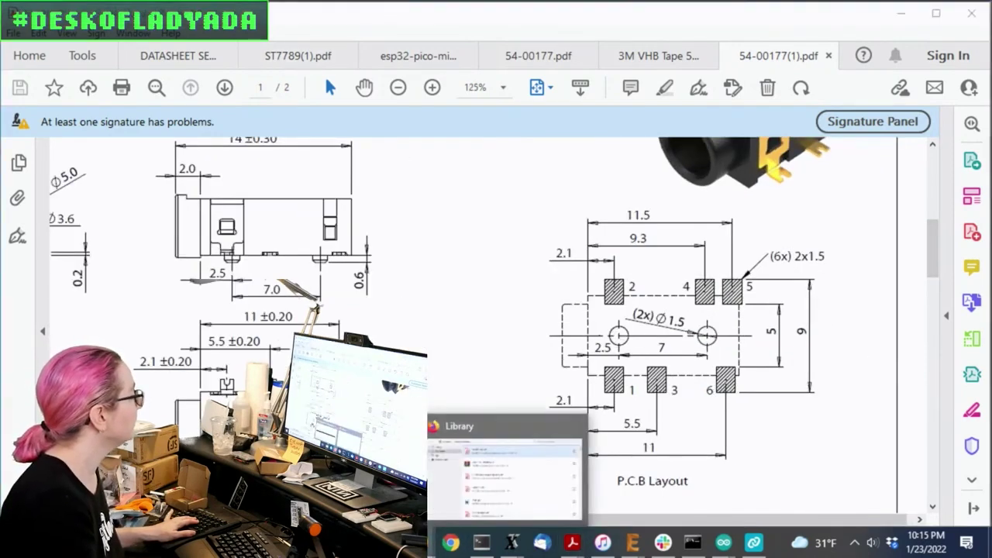
- Open the 54-00177 product page and view its Standard Price breaks starting at $0.88
left_click(450, 542)
left_click(156, 300)
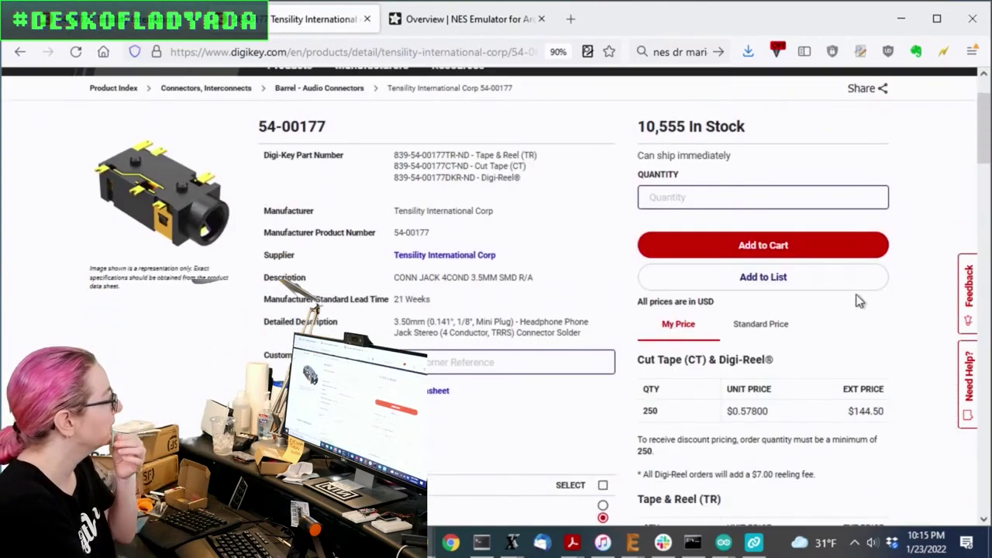
left_click(761, 385)
scroll(900, 225, "down", 3)
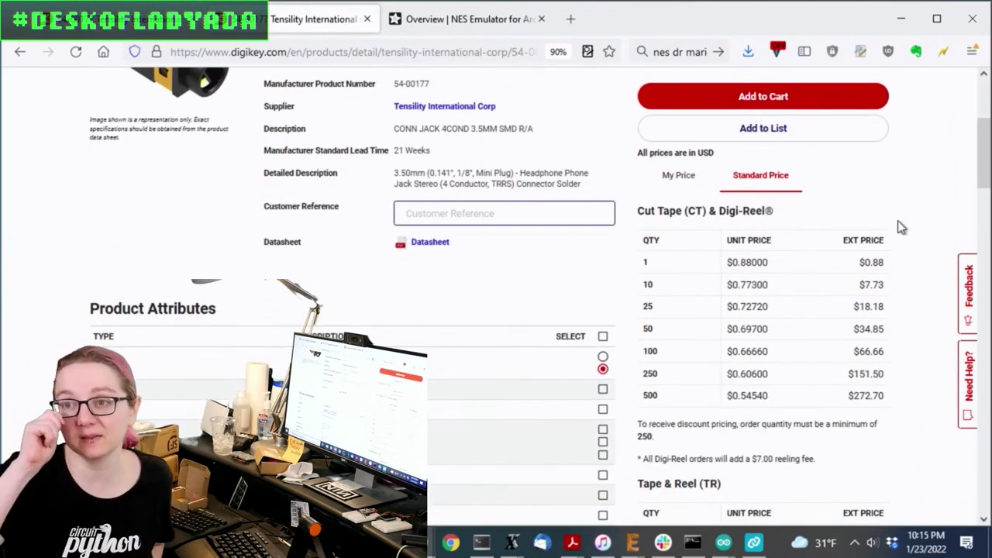
scroll(621, 277, "up", 3)
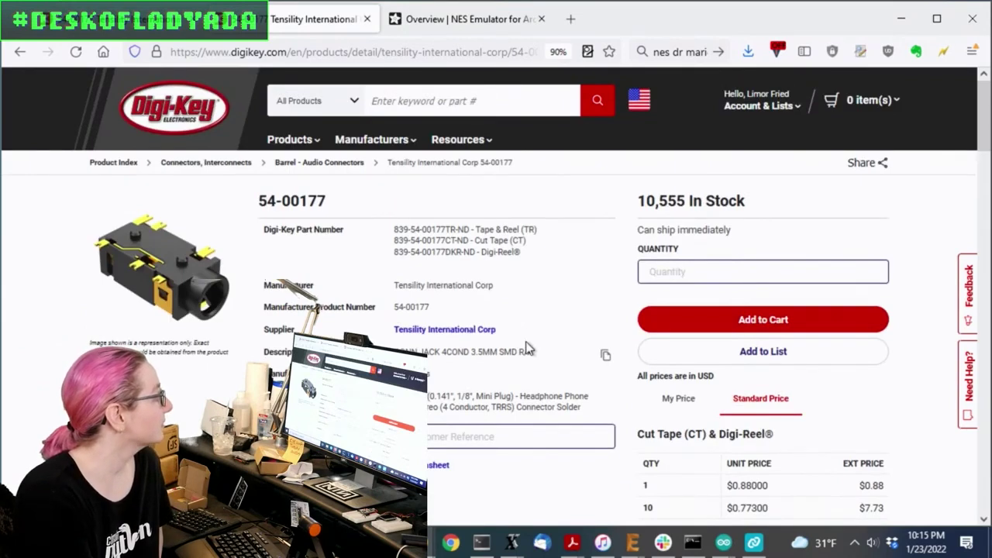